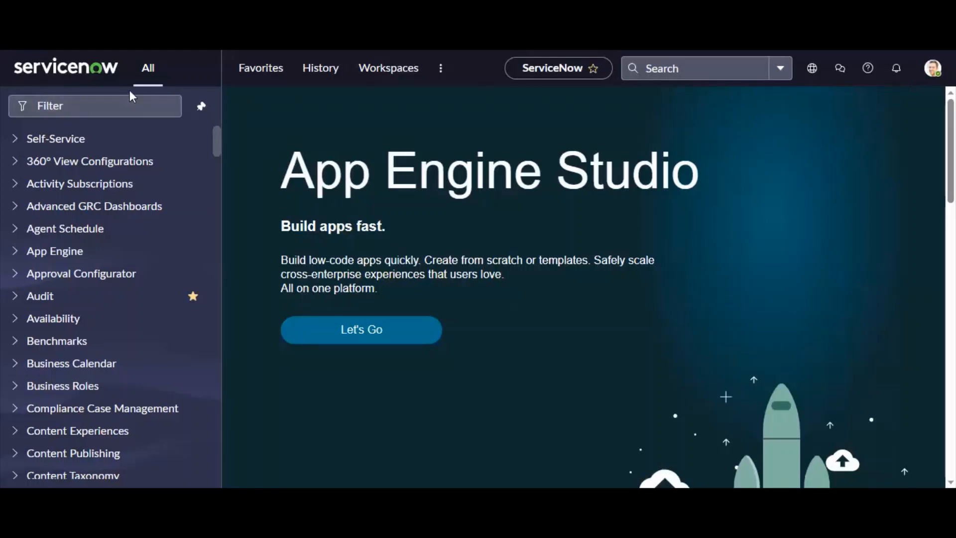
Filter the application navigator for Indicator and open the Indicator Templates list
{"action": "left_click", "coordinate": [119, 104]}
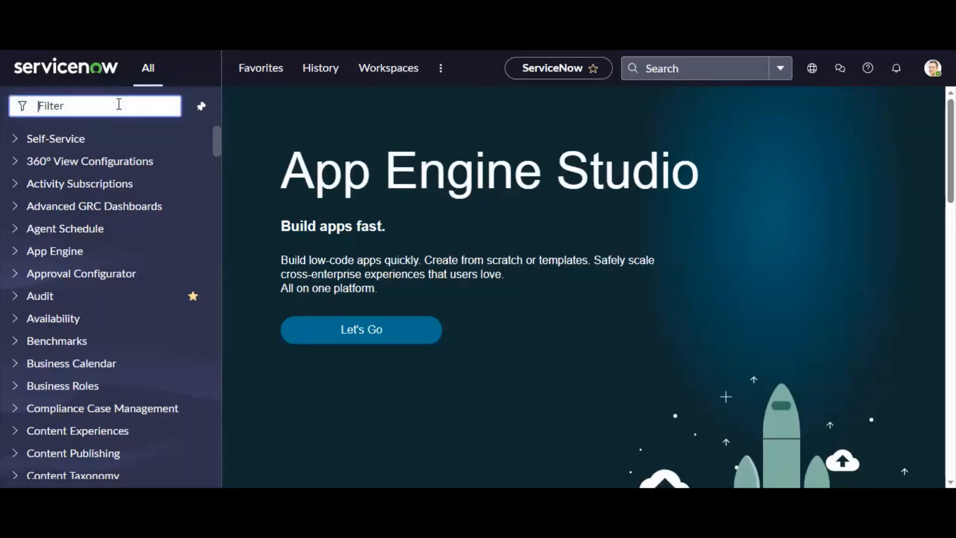
{"action": "type", "text": "Indicator"}
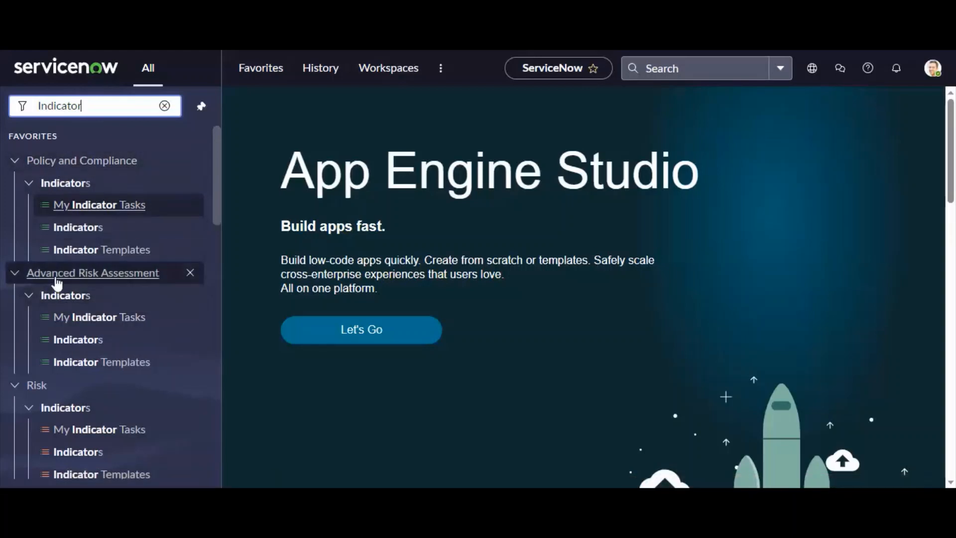
{"action": "scroll", "coordinate": [100, 403], "scroll_direction": "down", "scroll_amount": 2}
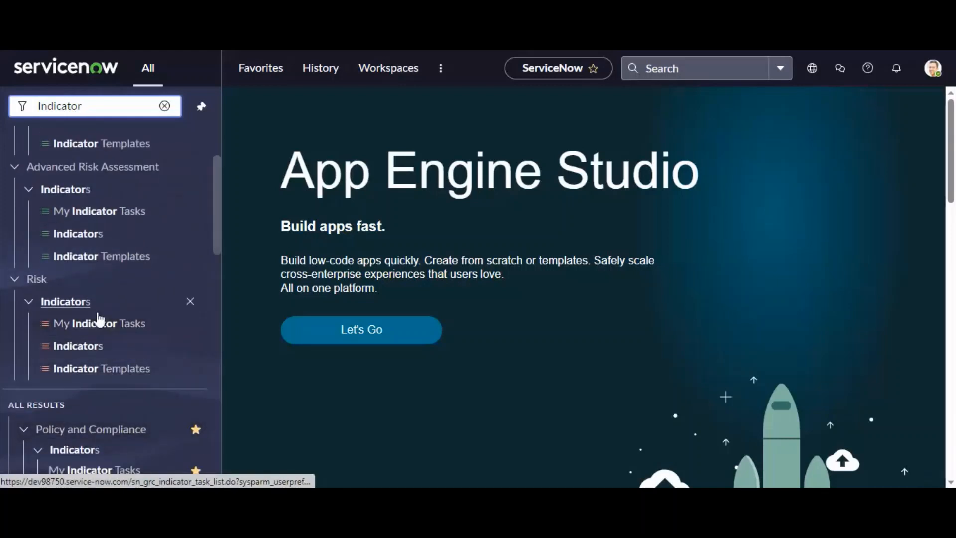
{"action": "scroll", "coordinate": [116, 371], "scroll_direction": "up", "scroll_amount": 2}
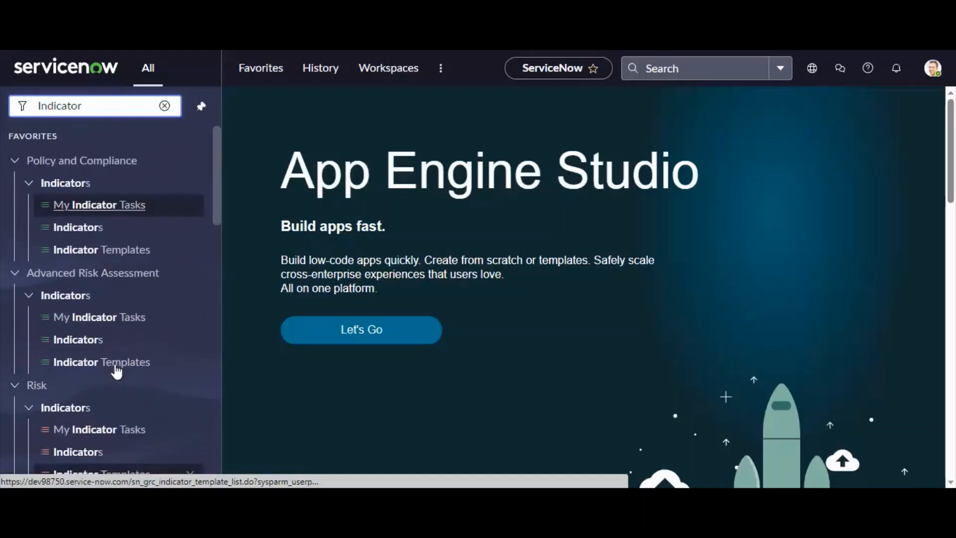
{"action": "left_click", "coordinate": [94, 252]}
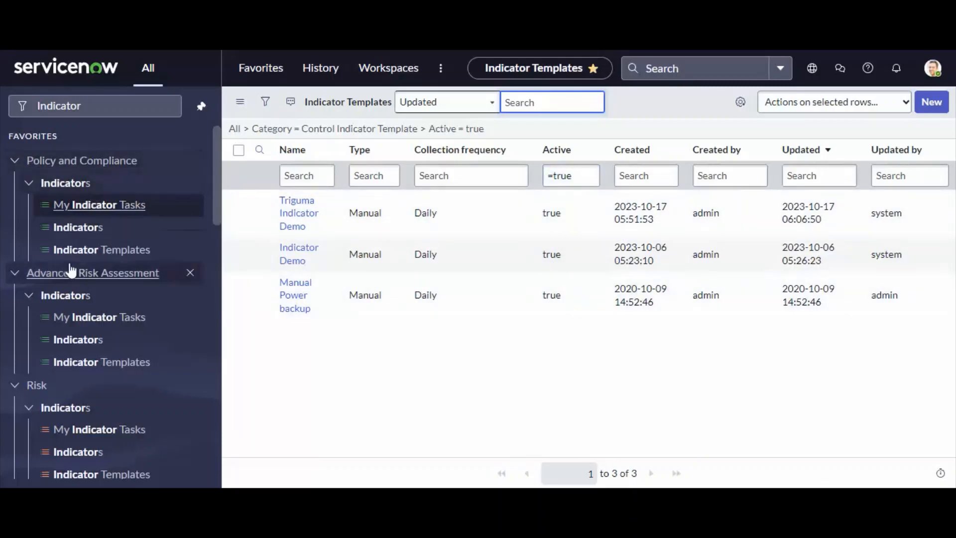
Refresh the list, open the Indicator Demo template, and review its Name, Description and Category fields
{"action": "key", "text": "F5"}
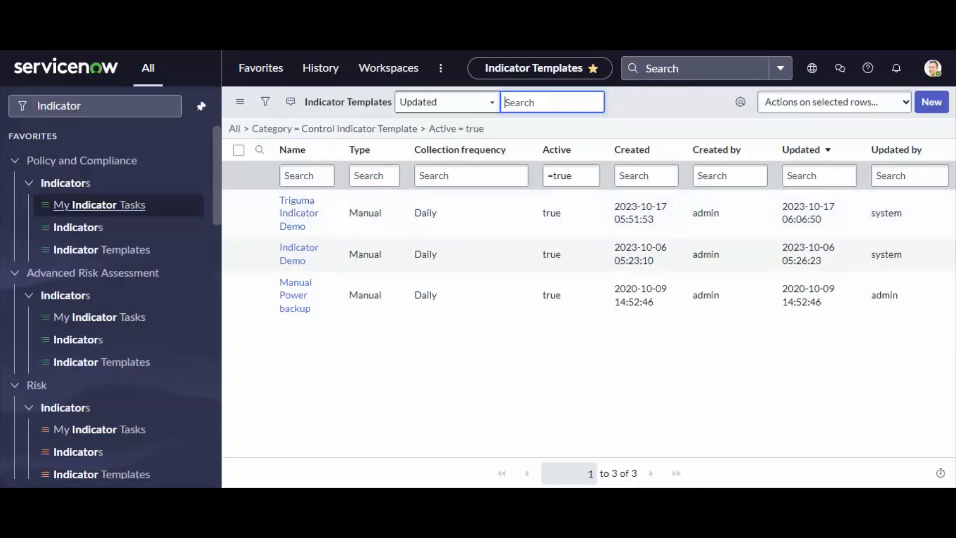
{"action": "left_click", "coordinate": [299, 248]}
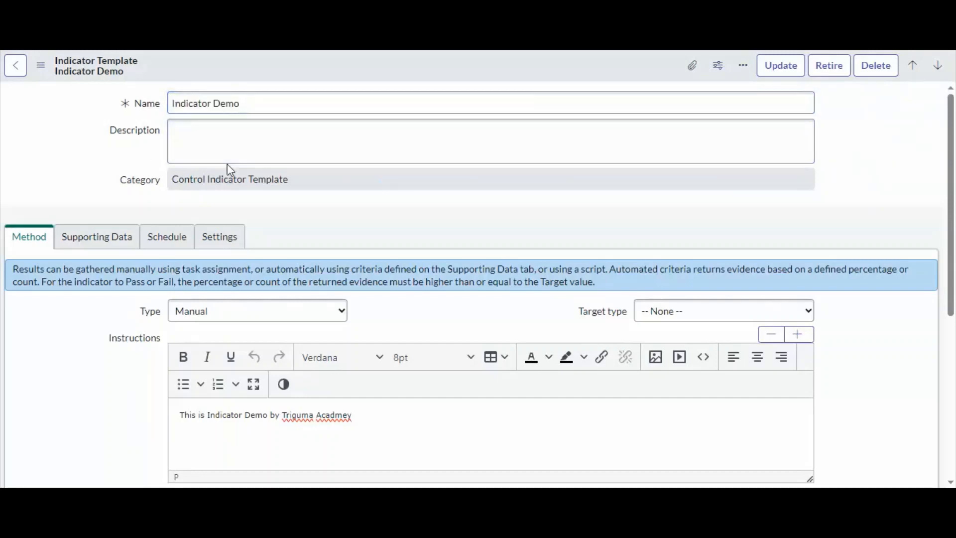
{"action": "left_click", "coordinate": [253, 112]}
{"action": "left_click_drag", "start_coordinate": [292, 99], "coordinate": [71, 106]}
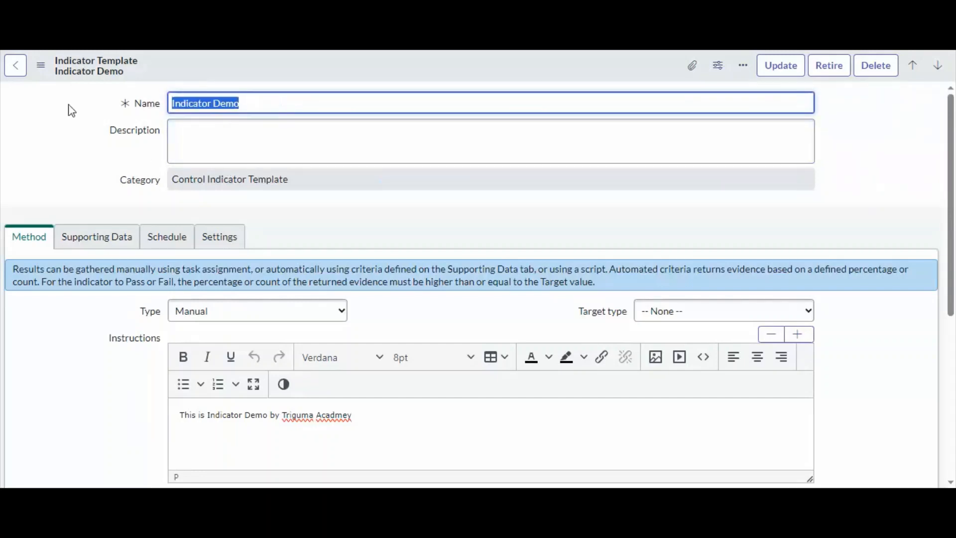
{"action": "left_click", "coordinate": [216, 138]}
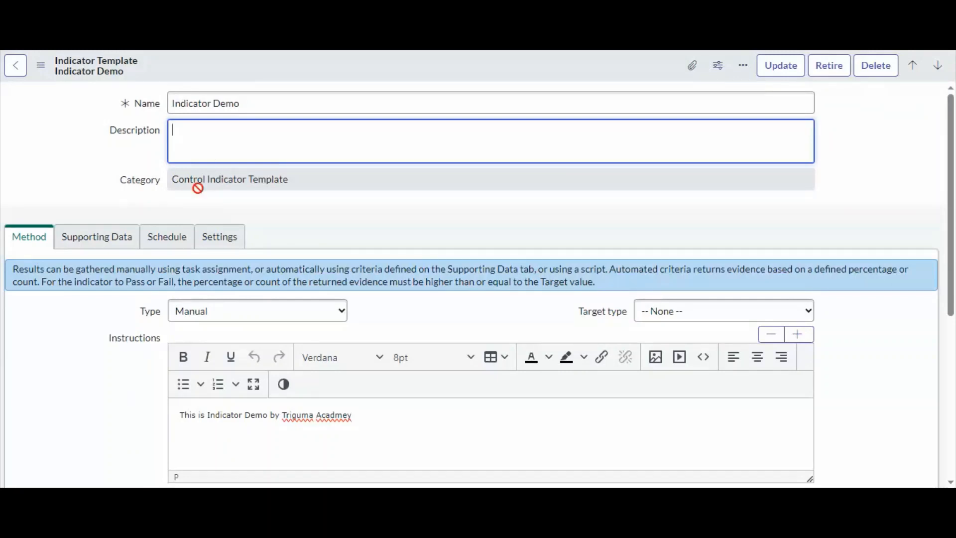
{"action": "left_click", "coordinate": [316, 173]}
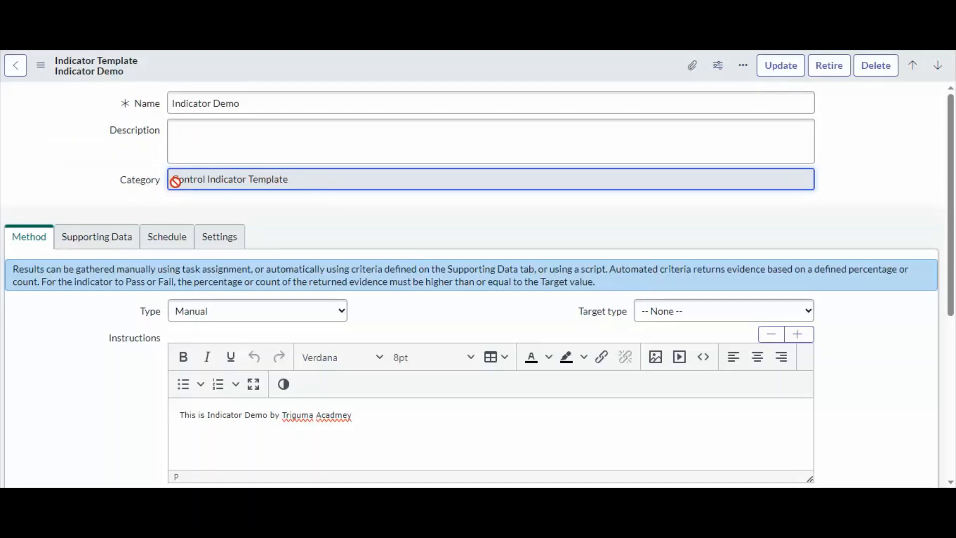
{"action": "scroll", "coordinate": [175, 182], "scroll_direction": "down", "scroll_amount": 2}
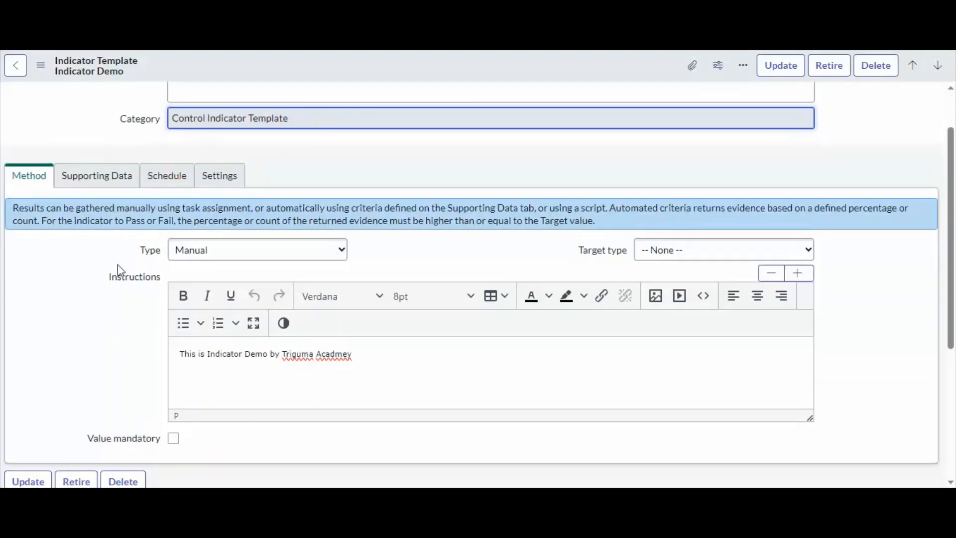
Review the available Type options and try the Collect supporting data option on the Supporting Data tab without keeping it
{"action": "left_click", "coordinate": [203, 254]}
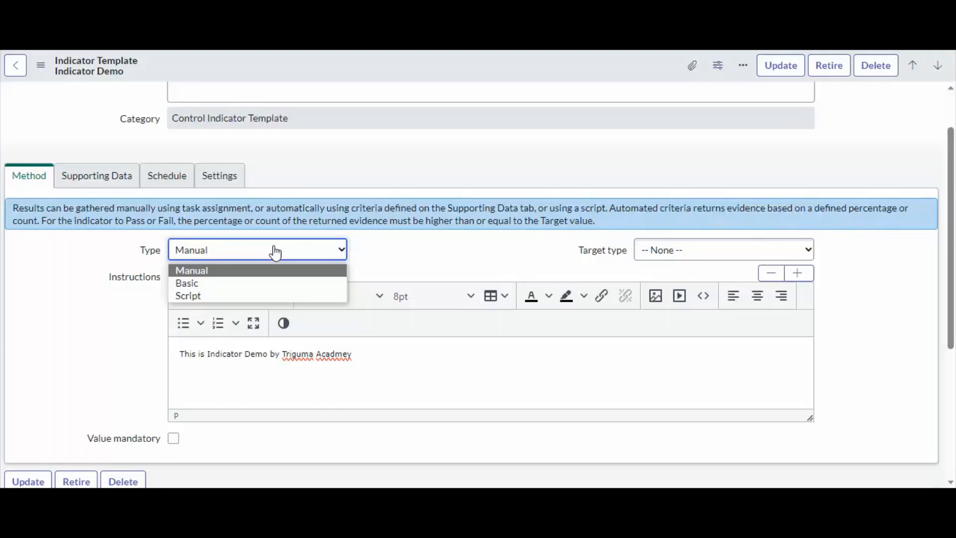
{"action": "left_click", "coordinate": [70, 277]}
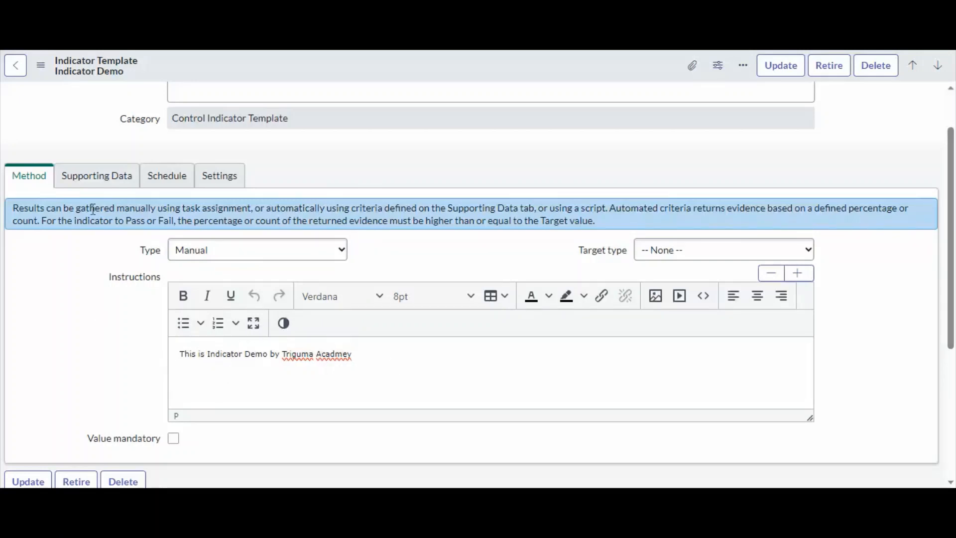
{"action": "left_click", "coordinate": [97, 178]}
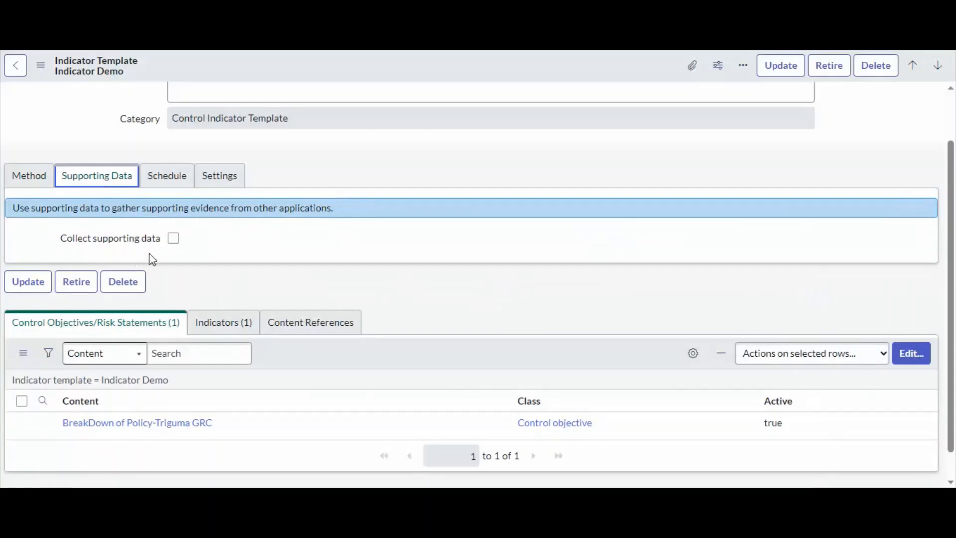
{"action": "left_click", "coordinate": [174, 239]}
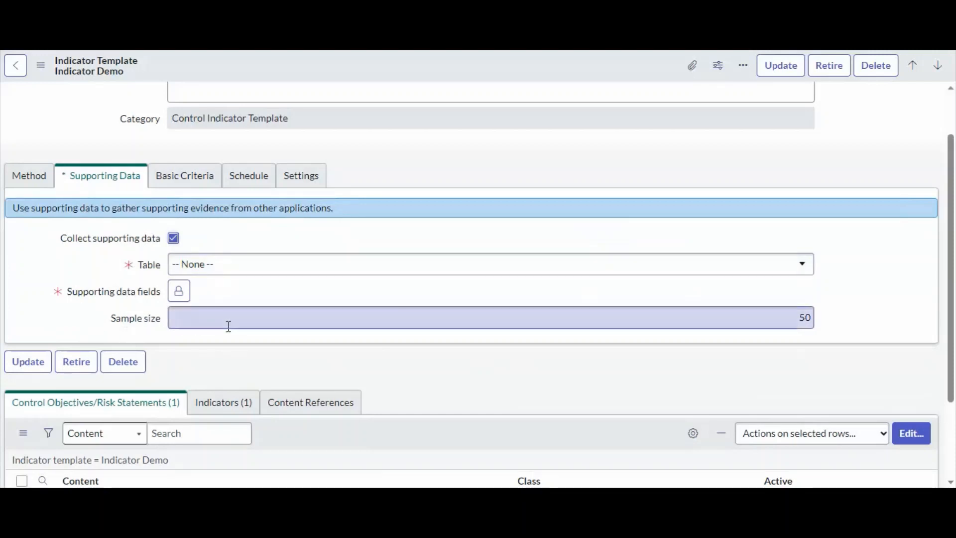
{"action": "left_click", "coordinate": [173, 239]}
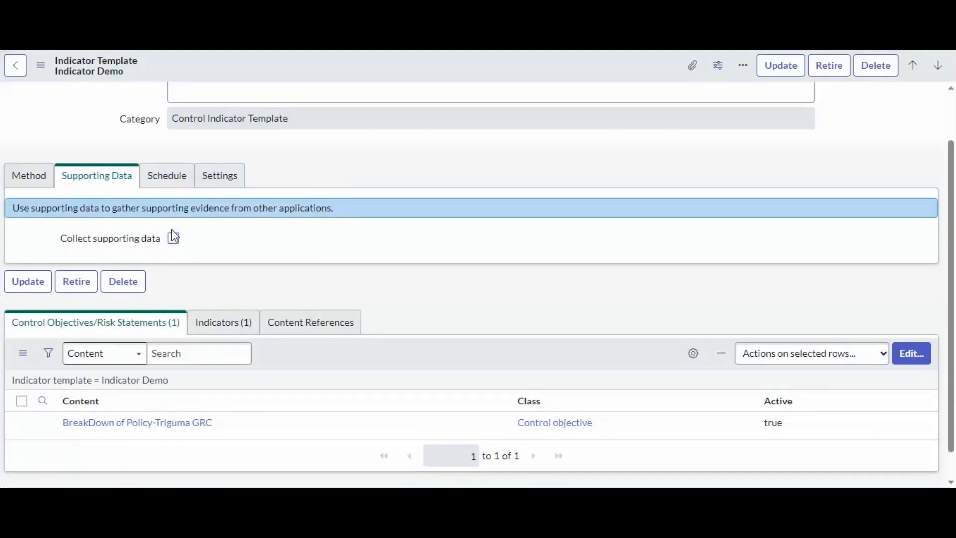
Review the template's Schedule settings for collection frequency and run dates, and its Settings tab
{"action": "left_click", "coordinate": [167, 182]}
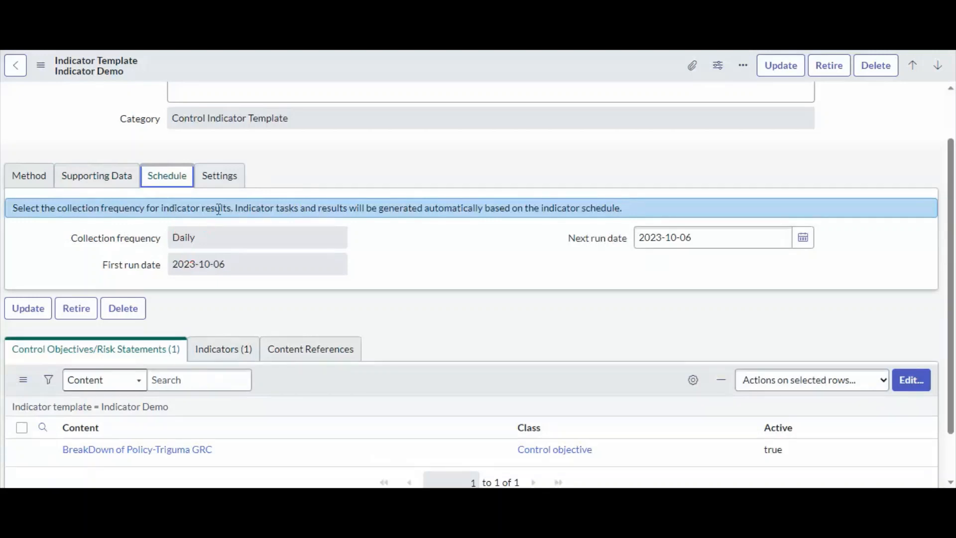
{"action": "left_click", "coordinate": [203, 239]}
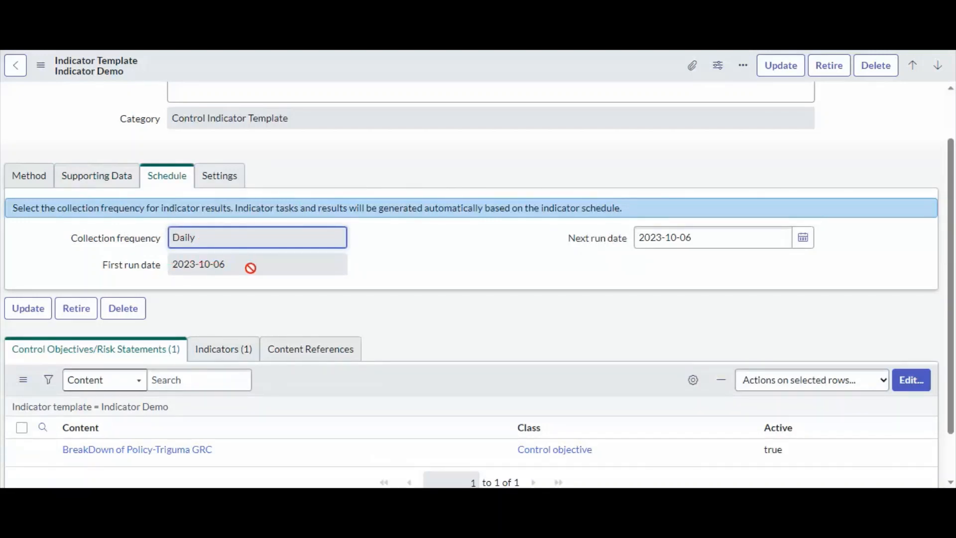
{"action": "left_click_drag", "start_coordinate": [258, 269], "coordinate": [120, 274]}
{"action": "left_click", "coordinate": [274, 264]}
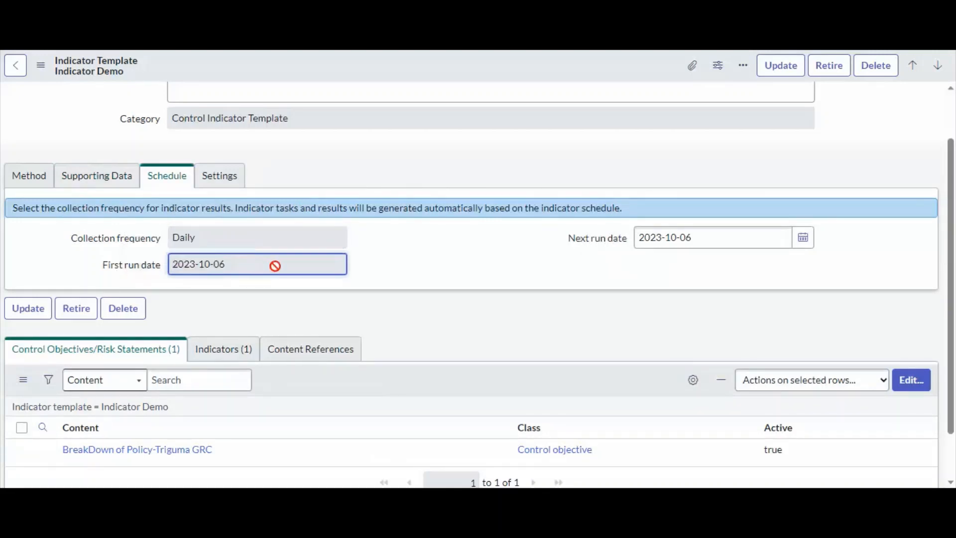
{"action": "left_click_drag", "start_coordinate": [747, 241], "coordinate": [573, 253]}
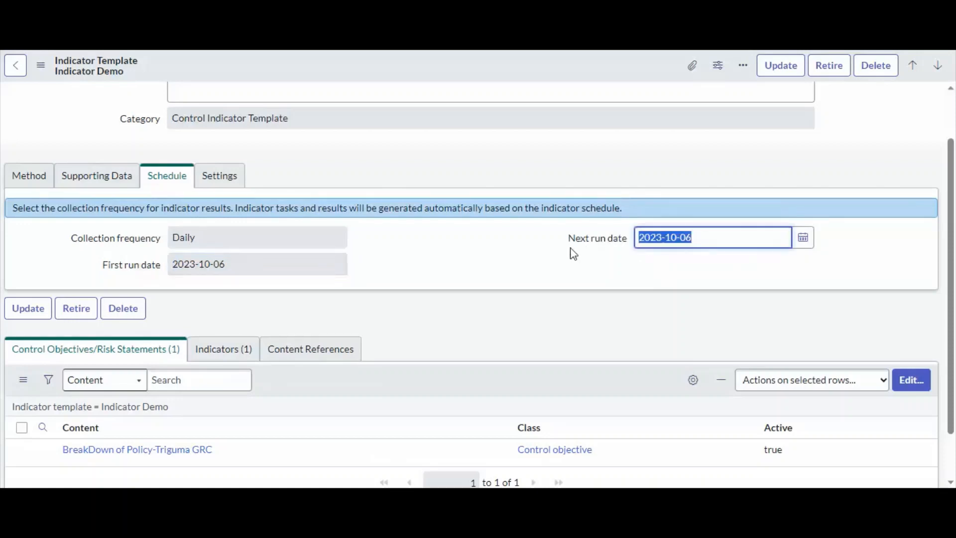
{"action": "left_click", "coordinate": [529, 274]}
{"action": "left_click", "coordinate": [217, 175]}
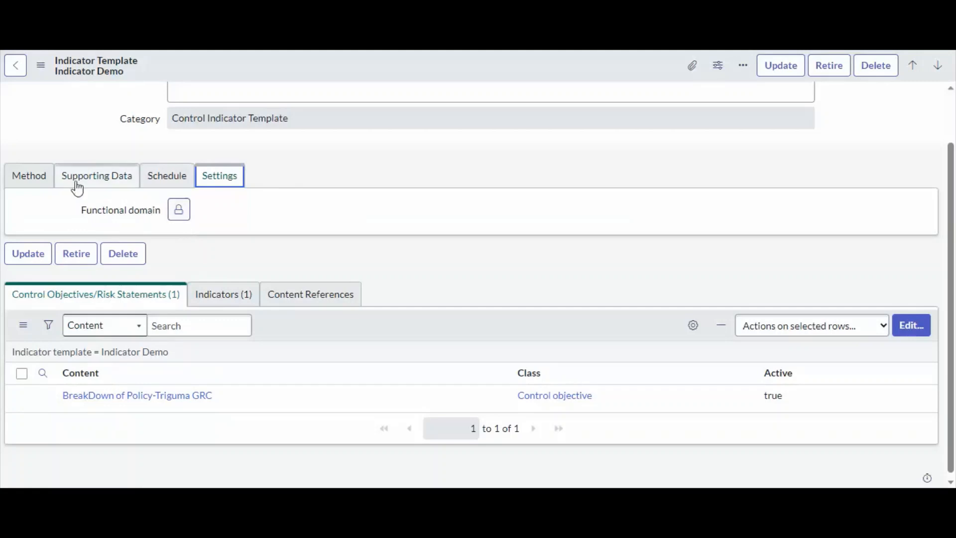
{"action": "left_click", "coordinate": [11, 180]}
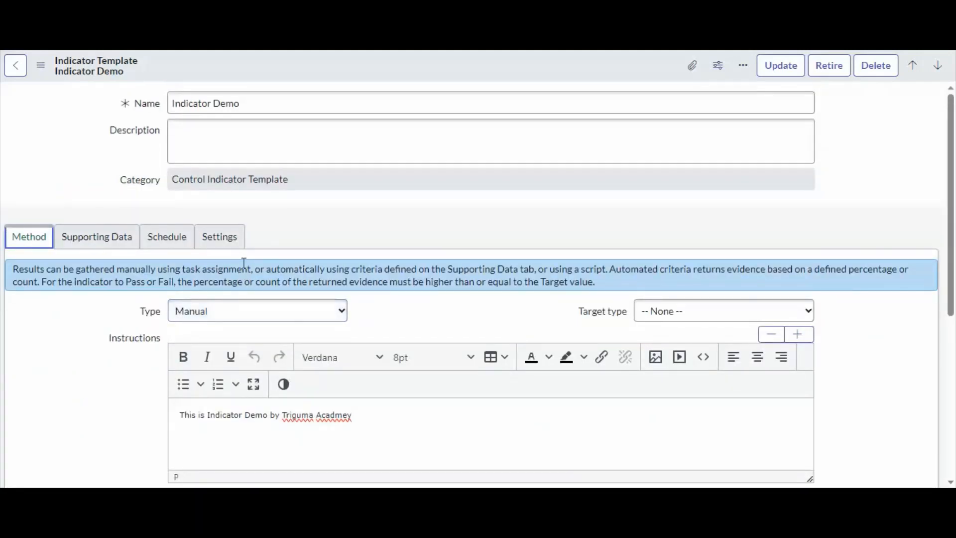
Review the template's related Indicators and Control Objectives lists and open the linked control objective
{"action": "scroll", "coordinate": [245, 264], "scroll_direction": "down", "scroll_amount": 5}
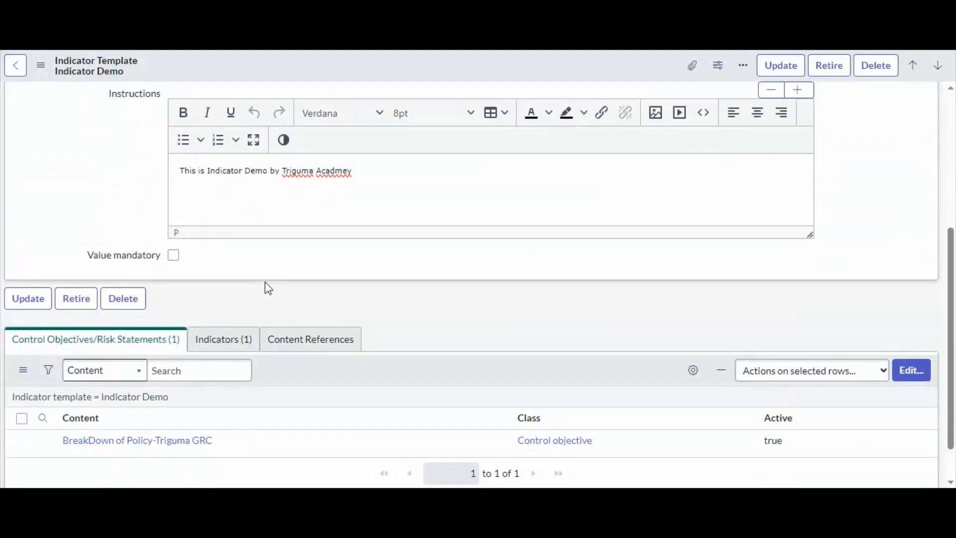
{"action": "left_click", "coordinate": [234, 343]}
{"action": "scroll", "coordinate": [239, 349], "scroll_direction": "down", "scroll_amount": 1}
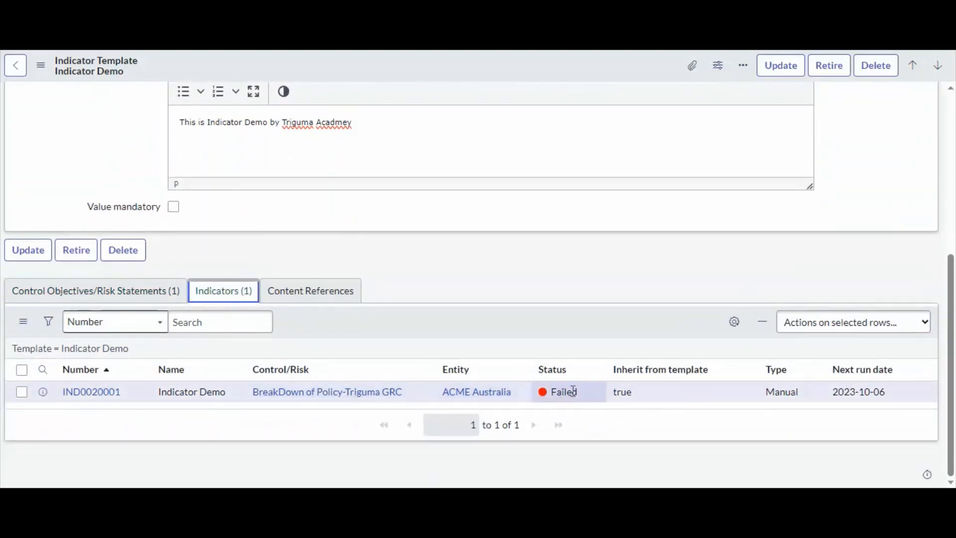
{"action": "left_click_drag", "start_coordinate": [573, 391], "coordinate": [535, 399]}
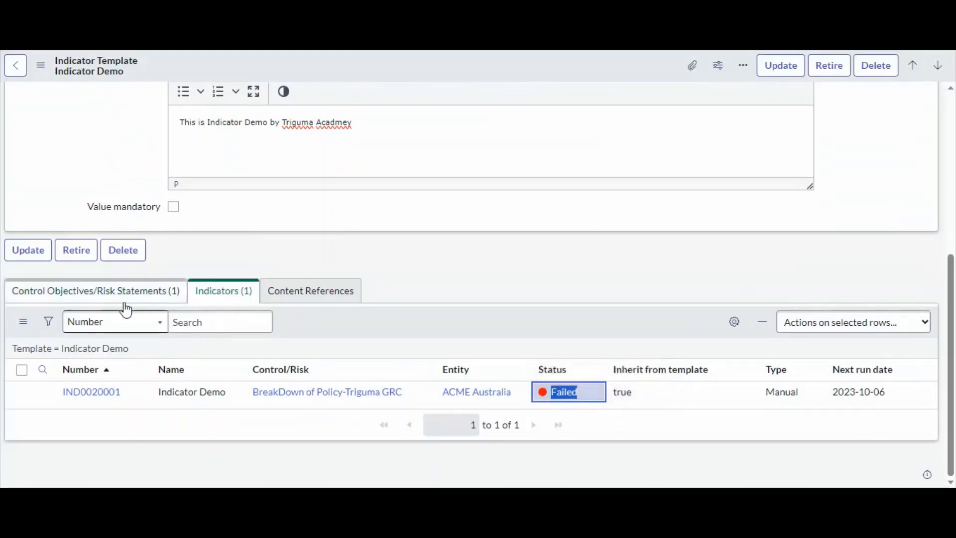
{"action": "left_click", "coordinate": [103, 296]}
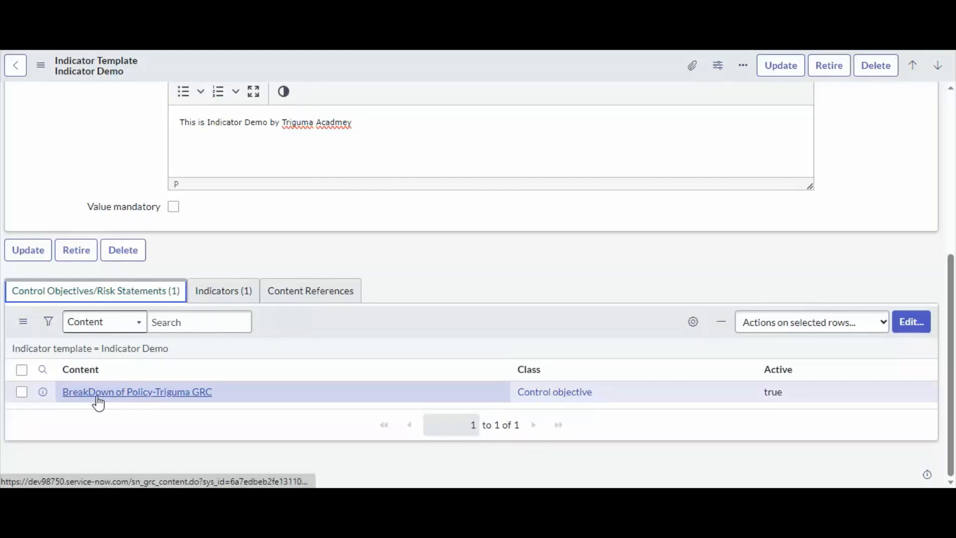
{"action": "scroll", "coordinate": [402, 317], "scroll_direction": "up", "scroll_amount": 2}
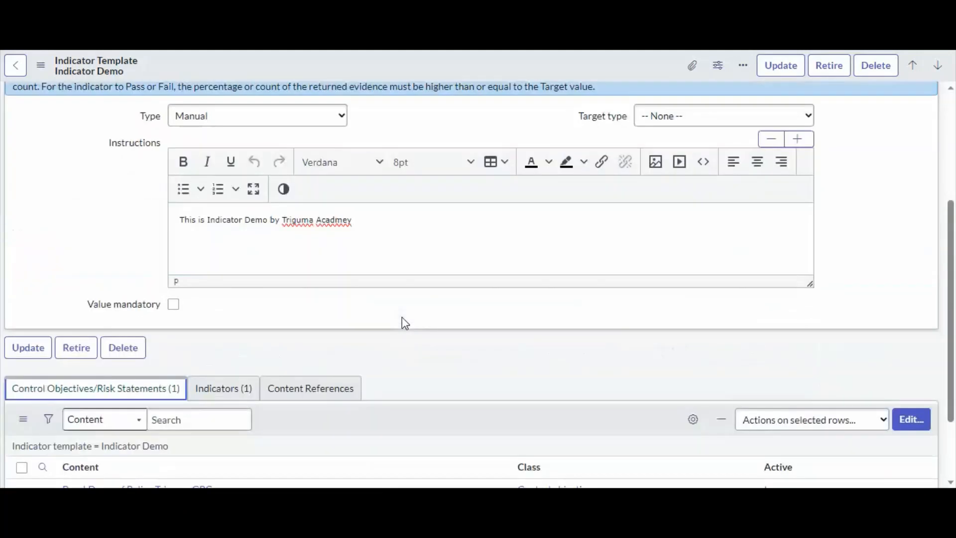
{"action": "scroll", "coordinate": [402, 318], "scroll_direction": "down", "scroll_amount": 3}
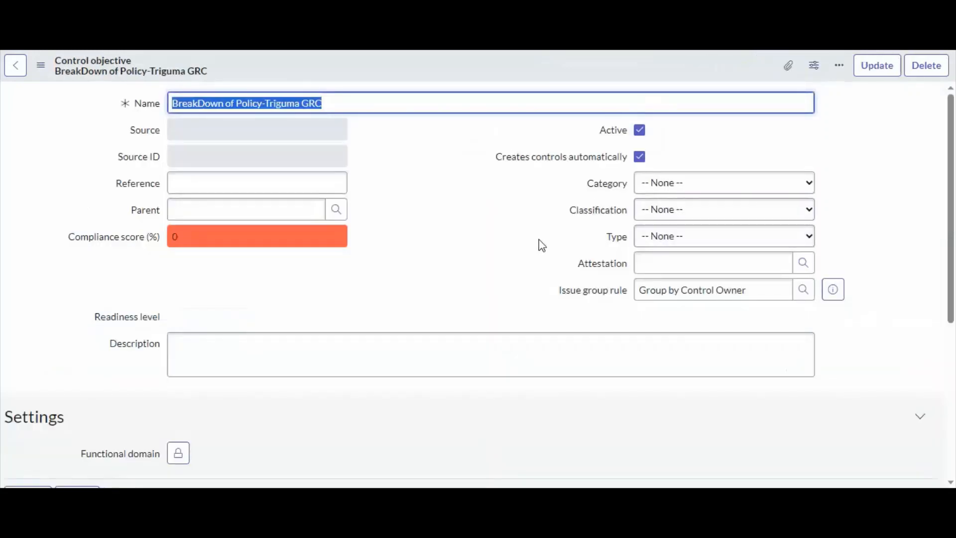
Review the control objective's fields and its related Controls list, then open the linked control
{"action": "left_click", "coordinate": [496, 231]}
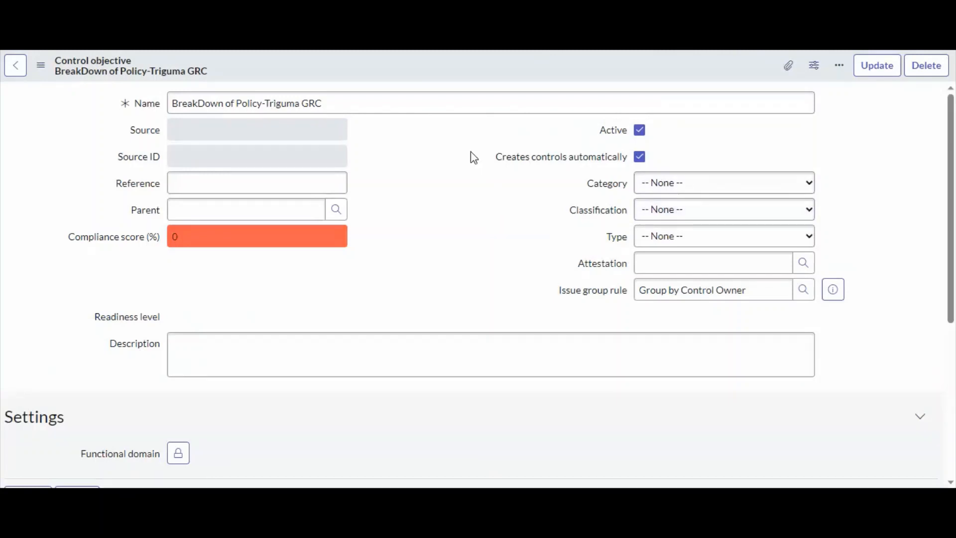
{"action": "scroll", "coordinate": [453, 229], "scroll_direction": "down", "scroll_amount": 5}
{"action": "left_click", "coordinate": [395, 298]}
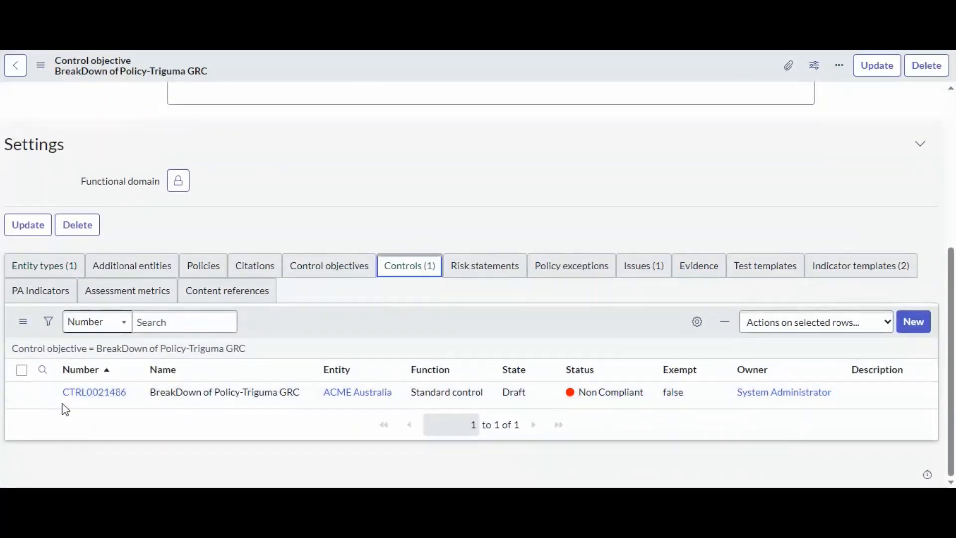
{"action": "left_click_drag", "start_coordinate": [650, 400], "coordinate": [578, 397]}
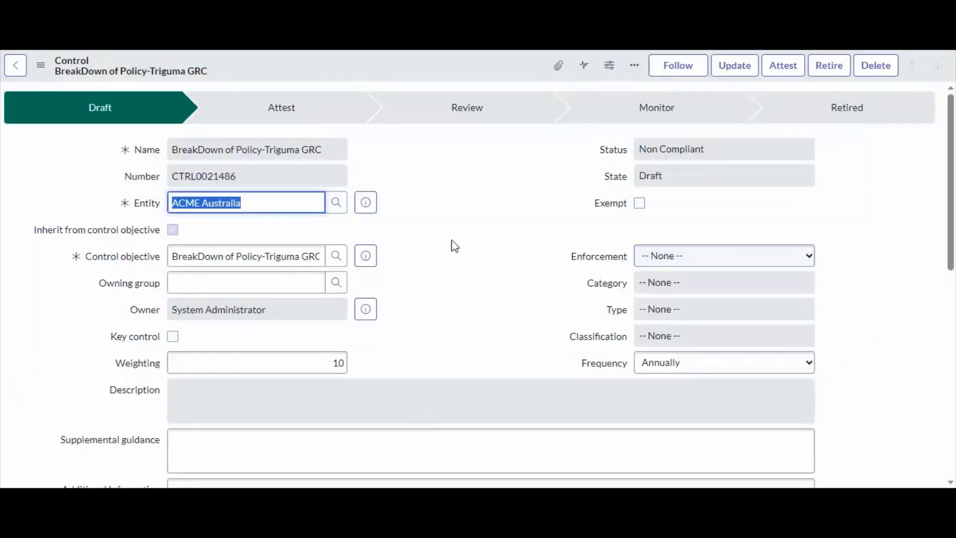
Review the control record's status fields and its related Issues list
{"action": "scroll", "coordinate": [452, 245], "scroll_direction": "down", "scroll_amount": 5}
{"action": "scroll", "coordinate": [442, 260], "scroll_direction": "up", "scroll_amount": 5}
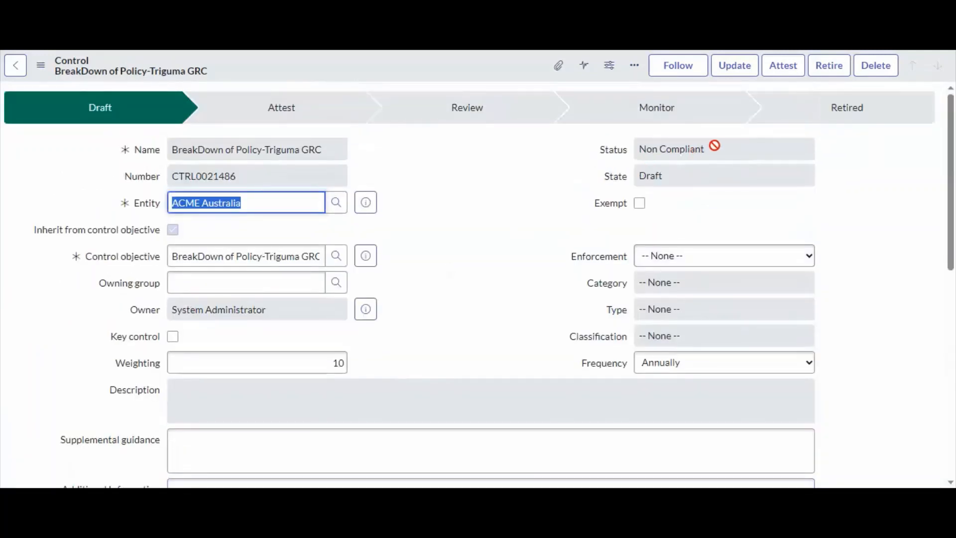
{"action": "left_click", "coordinate": [717, 149]}
{"action": "scroll", "coordinate": [426, 286], "scroll_direction": "down", "scroll_amount": 10}
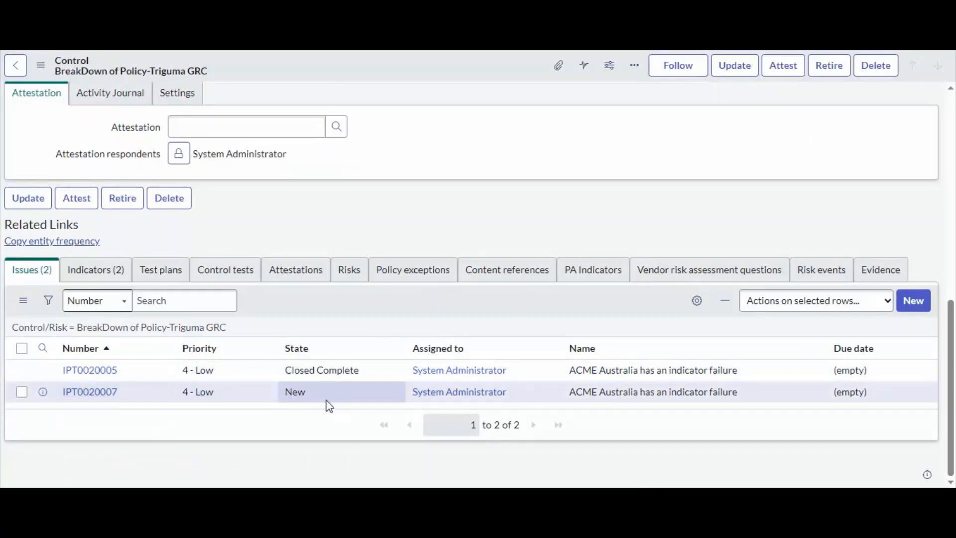
{"action": "scroll", "coordinate": [489, 279], "scroll_direction": "up", "scroll_amount": 10}
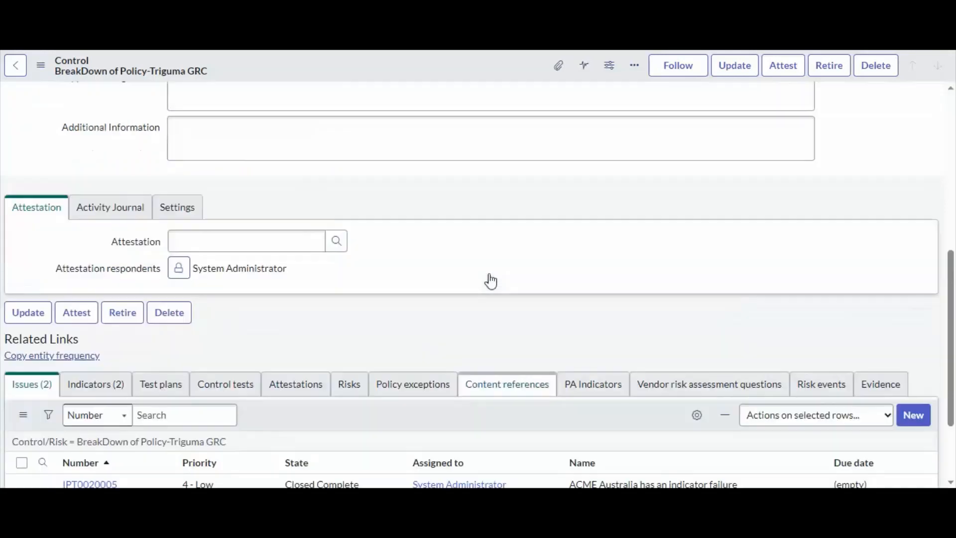
{"action": "scroll", "coordinate": [558, 259], "scroll_direction": "down", "scroll_amount": 9}
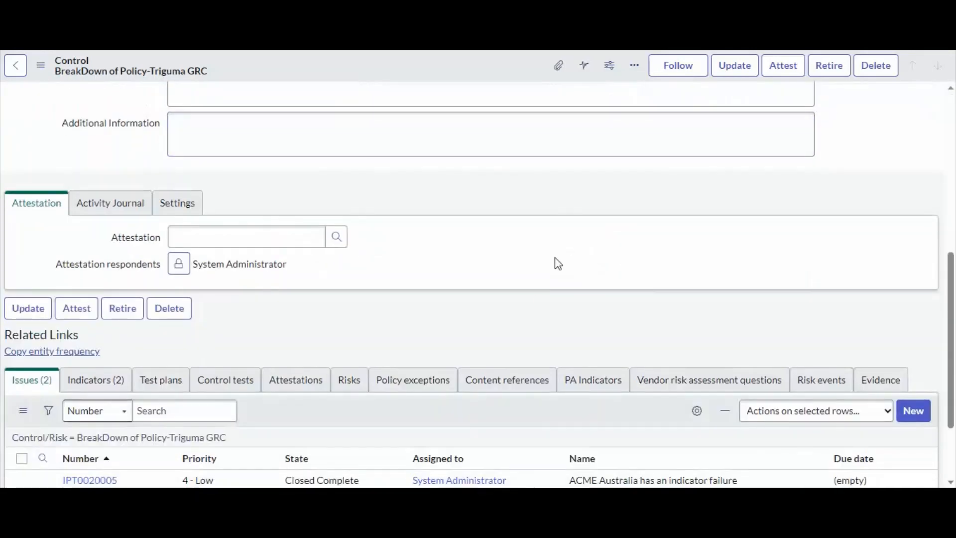
Review the control's related Indicators list and open the Indicator Demo template from it
{"action": "scroll", "coordinate": [503, 374], "scroll_direction": "down", "scroll_amount": 1}
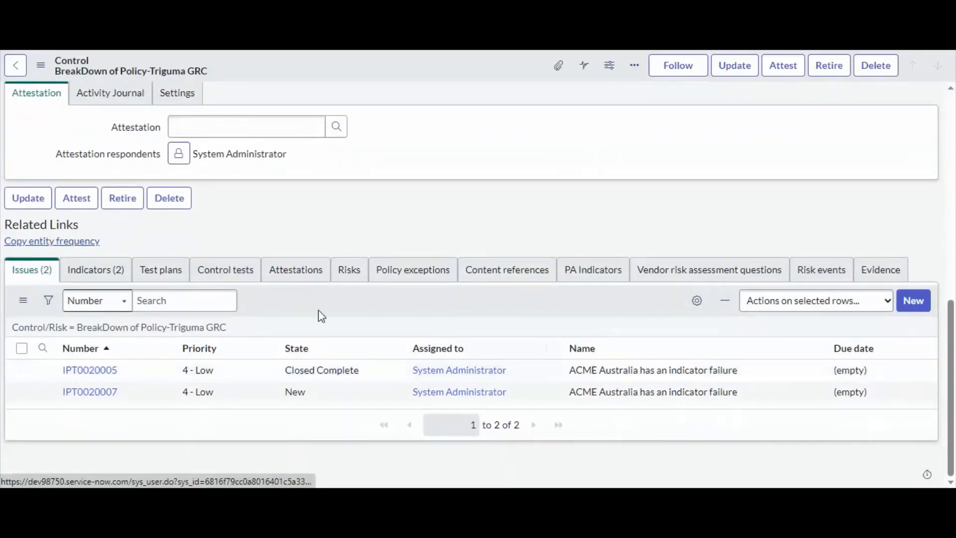
{"action": "left_click", "coordinate": [92, 269]}
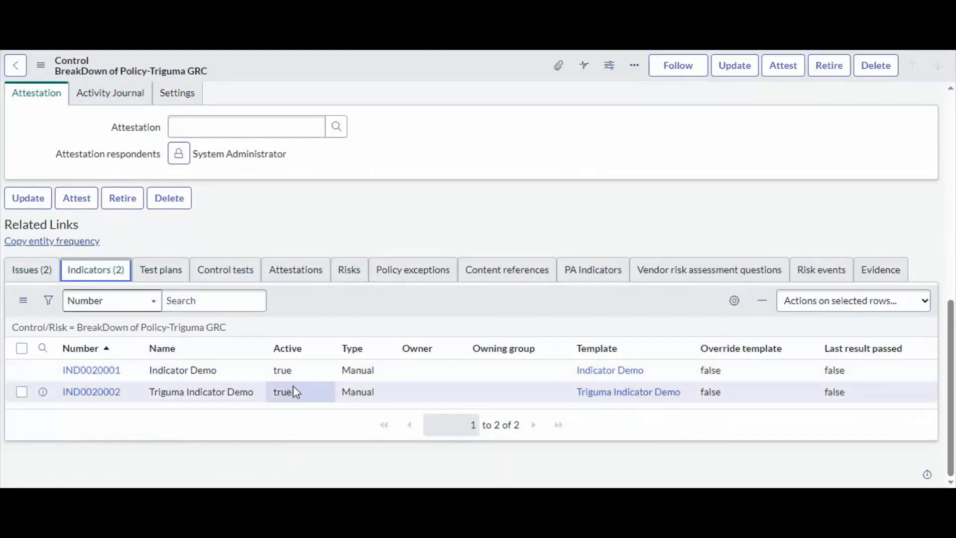
{"action": "left_click_drag", "start_coordinate": [224, 376], "coordinate": [110, 371]}
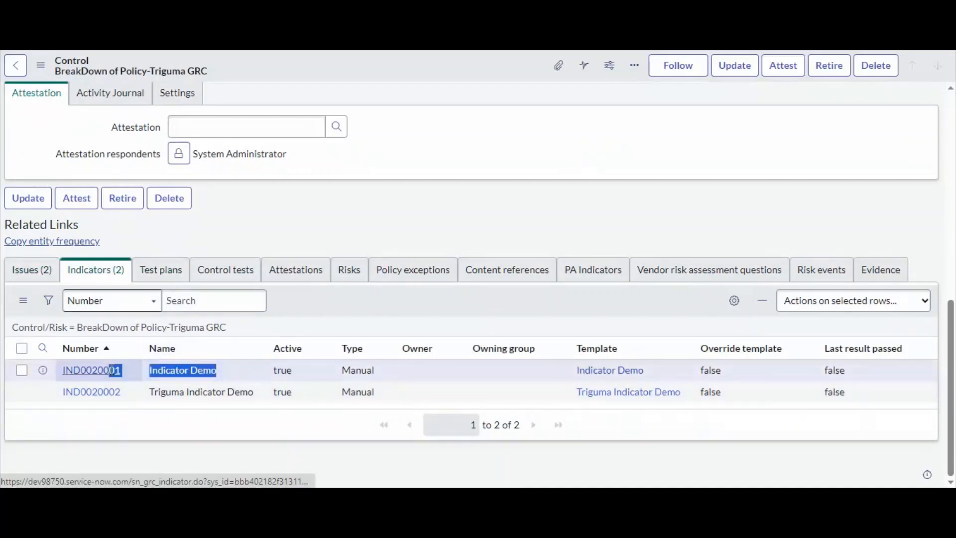
{"action": "left_click", "coordinate": [206, 374]}
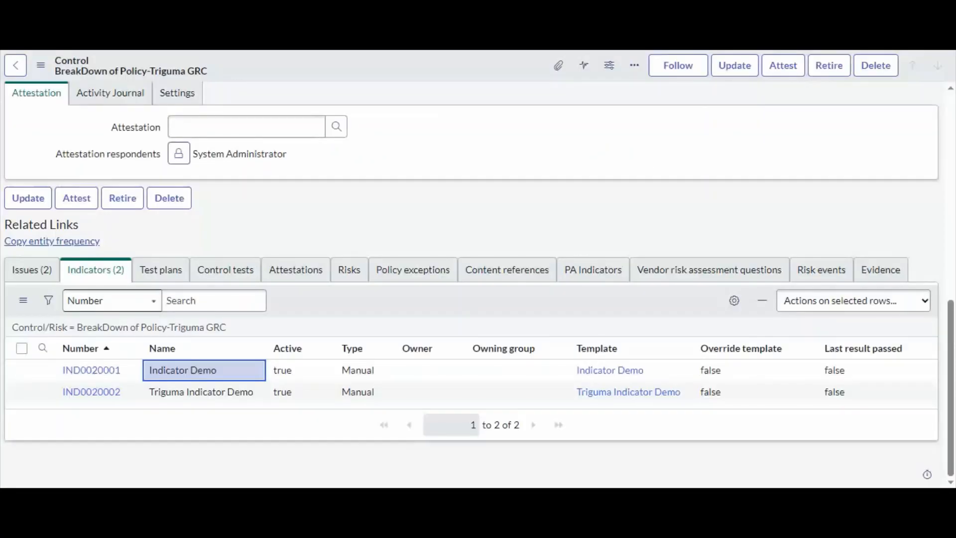
{"action": "left_click_drag", "start_coordinate": [256, 393], "coordinate": [148, 393]}
{"action": "left_click", "coordinate": [128, 378]}
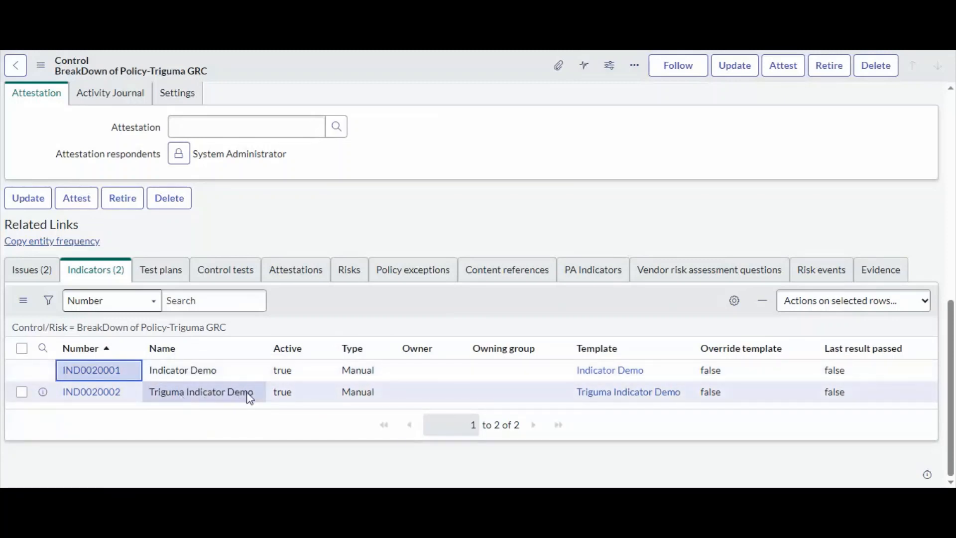
{"action": "left_click_drag", "start_coordinate": [257, 397], "coordinate": [142, 387]}
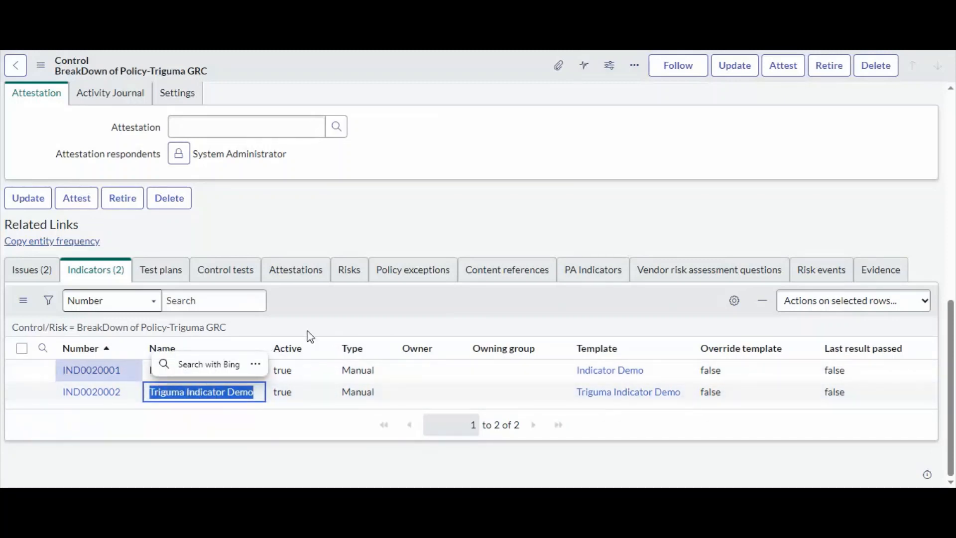
{"action": "left_click", "coordinate": [350, 298]}
{"action": "left_click_drag", "start_coordinate": [226, 380], "coordinate": [148, 376]}
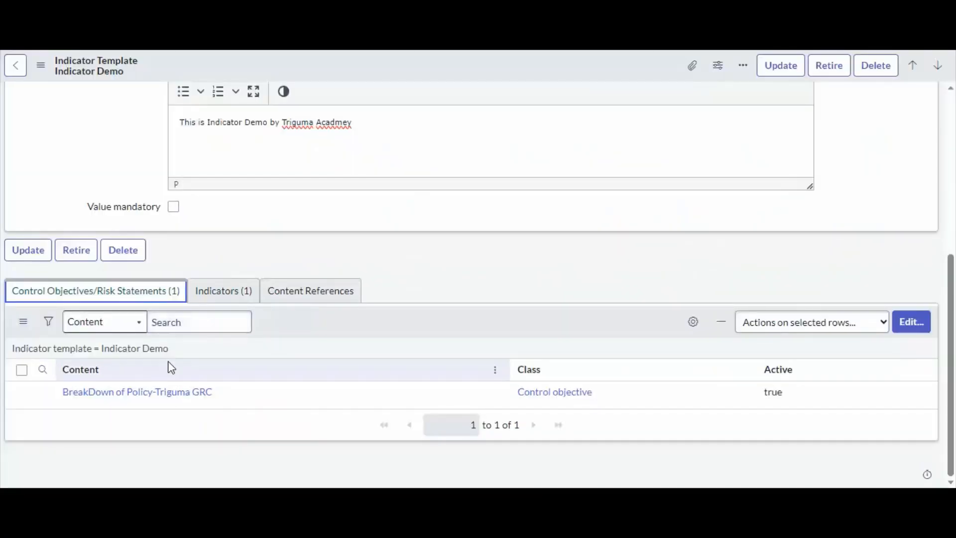
Open the template's linked Indicator Demo indicator and review its Method settings and instructions
{"action": "left_click", "coordinate": [224, 291]}
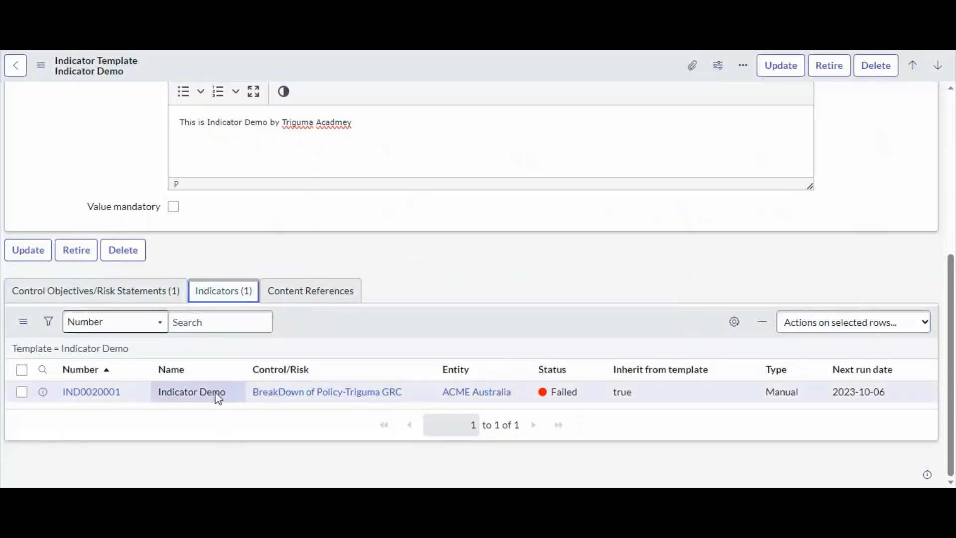
{"action": "left_click_drag", "start_coordinate": [229, 395], "coordinate": [87, 402]}
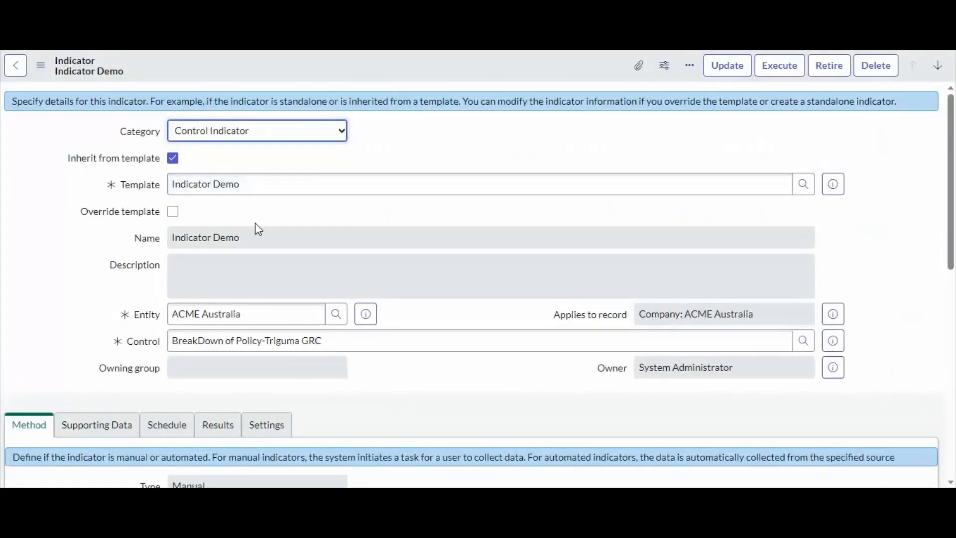
{"action": "scroll", "coordinate": [254, 234], "scroll_direction": "down", "scroll_amount": 9}
{"action": "scroll", "coordinate": [252, 373], "scroll_direction": "up", "scroll_amount": 2}
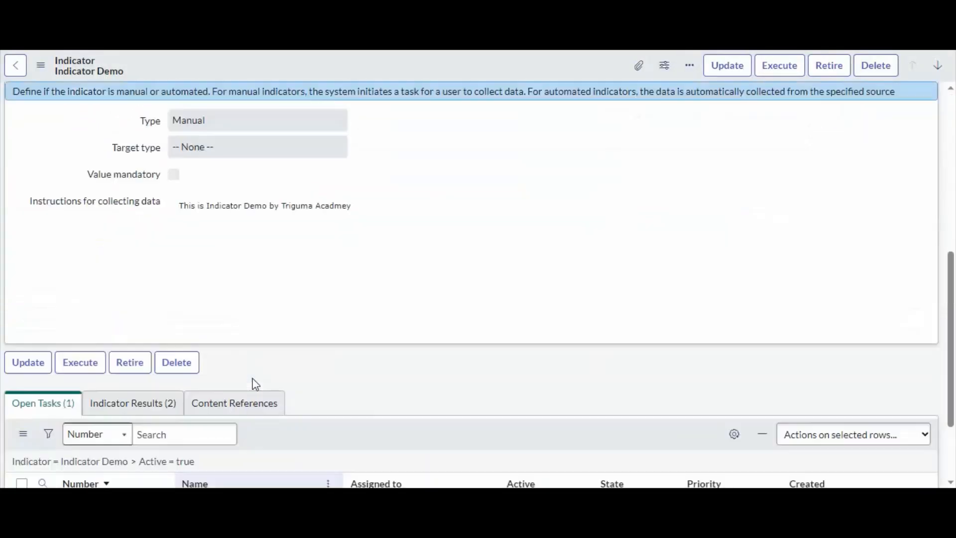
{"action": "scroll", "coordinate": [252, 376], "scroll_direction": "up", "scroll_amount": 7}
{"action": "scroll", "coordinate": [465, 350], "scroll_direction": "down", "scroll_amount": 6}
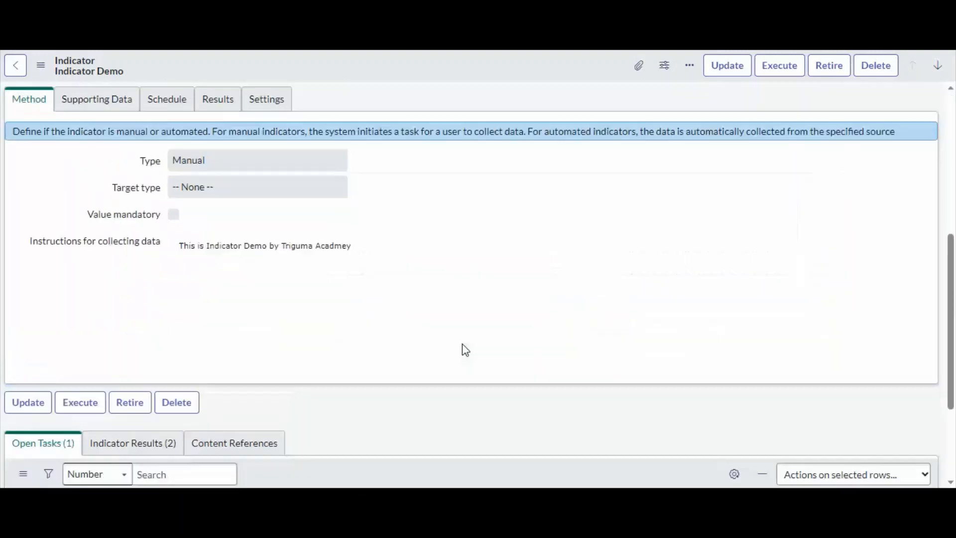
{"action": "scroll", "coordinate": [465, 350], "scroll_direction": "down", "scroll_amount": 3}
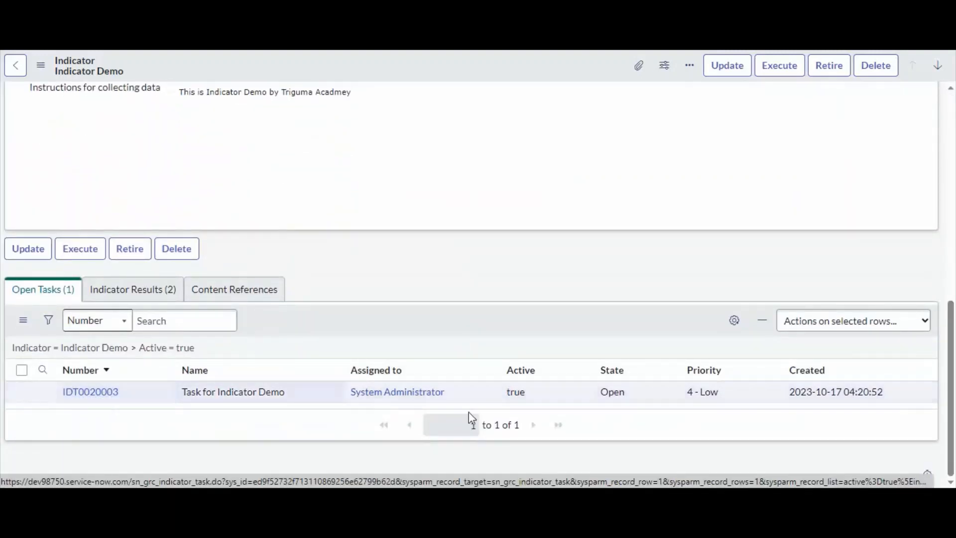
Review the indicator's Open Tasks and Indicator Results lists, then open its open indicator task
{"action": "double_click", "coordinate": [616, 392]}
{"action": "scroll", "coordinate": [580, 400], "scroll_direction": "up", "scroll_amount": 10}
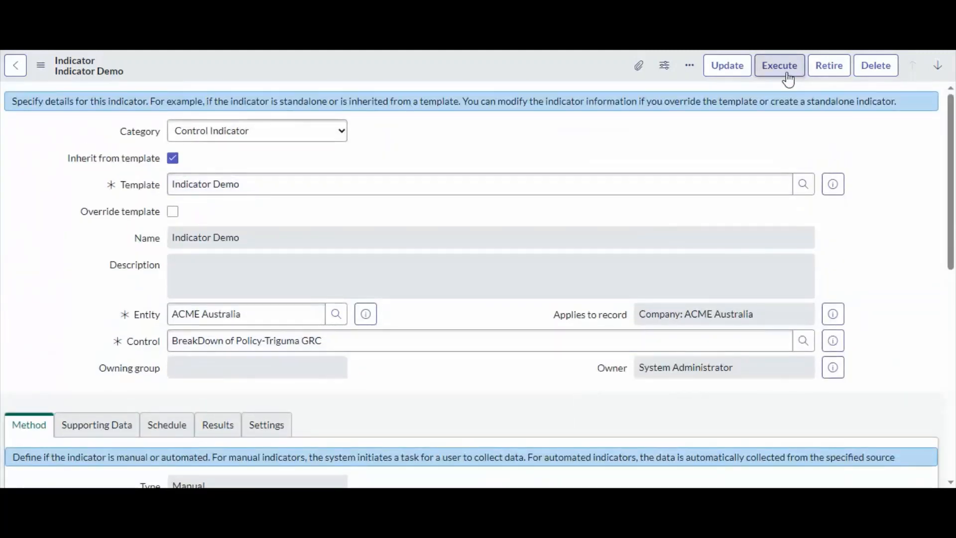
{"action": "scroll", "coordinate": [278, 305], "scroll_direction": "down", "scroll_amount": 10}
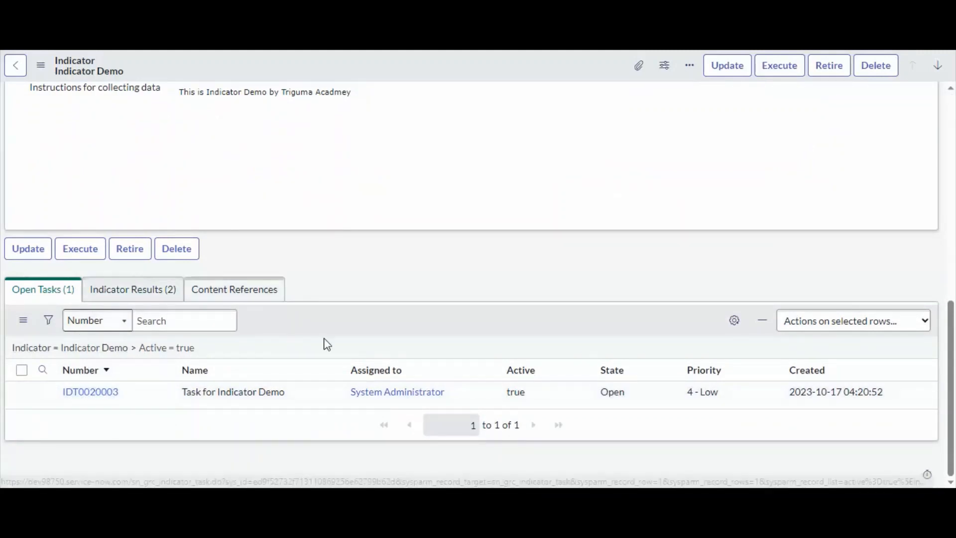
{"action": "scroll", "coordinate": [399, 348], "scroll_direction": "up", "scroll_amount": 10}
{"action": "scroll", "coordinate": [398, 343], "scroll_direction": "down", "scroll_amount": 8}
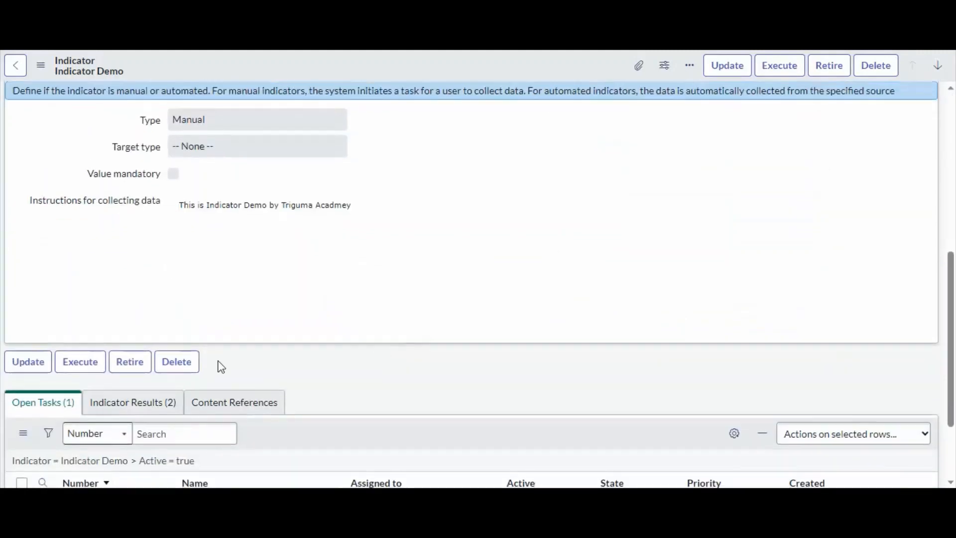
{"action": "left_click", "coordinate": [100, 402]}
{"action": "scroll", "coordinate": [473, 356], "scroll_direction": "down", "scroll_amount": 3}
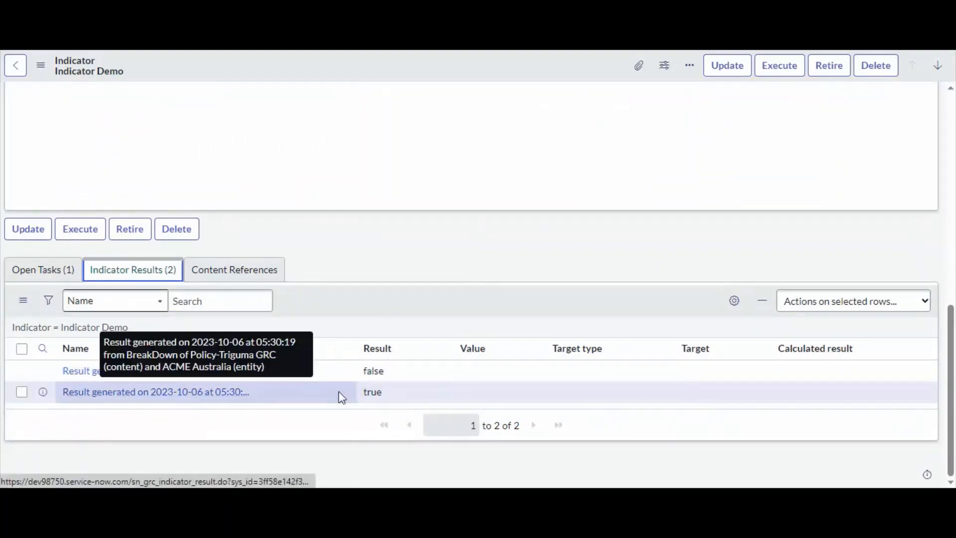
{"action": "left_click", "coordinate": [707, 51]}
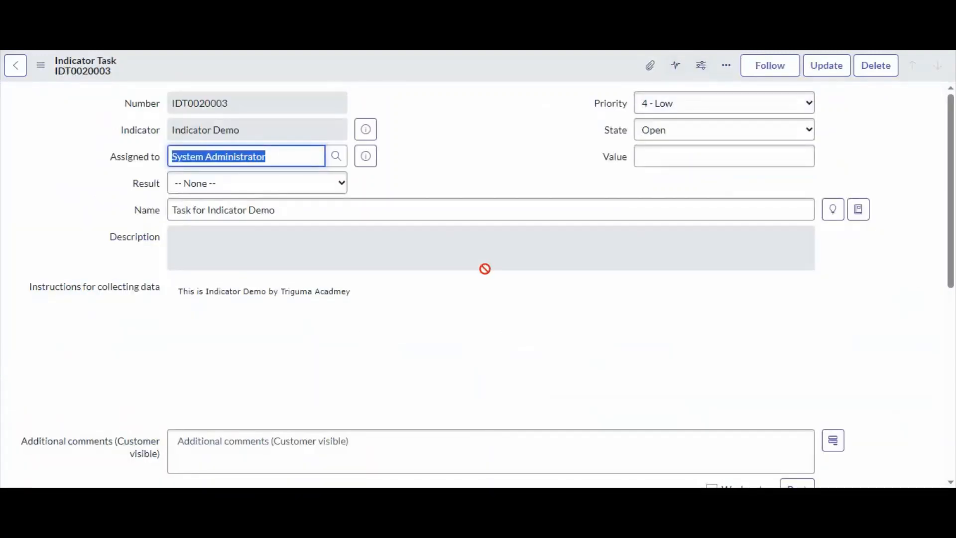
Close the indicator task with State Closed and Result Passed, and save it
{"action": "left_click", "coordinate": [685, 131]}
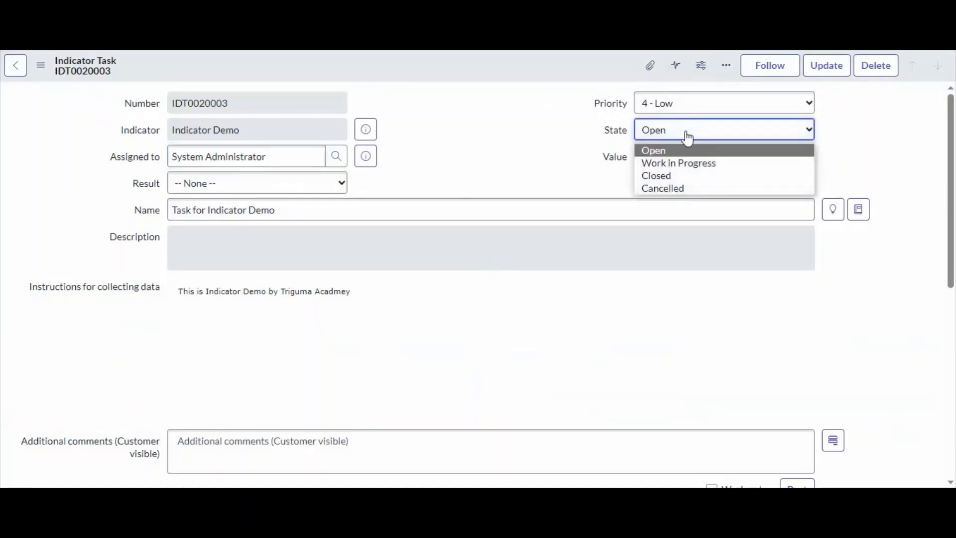
{"action": "left_click", "coordinate": [680, 176]}
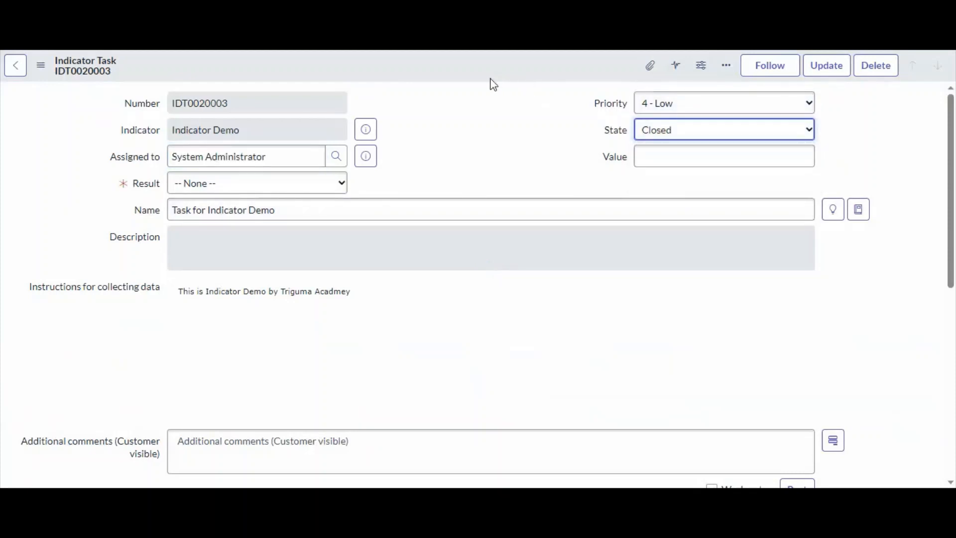
{"action": "left_click", "coordinate": [267, 188]}
{"action": "left_click", "coordinate": [212, 215]}
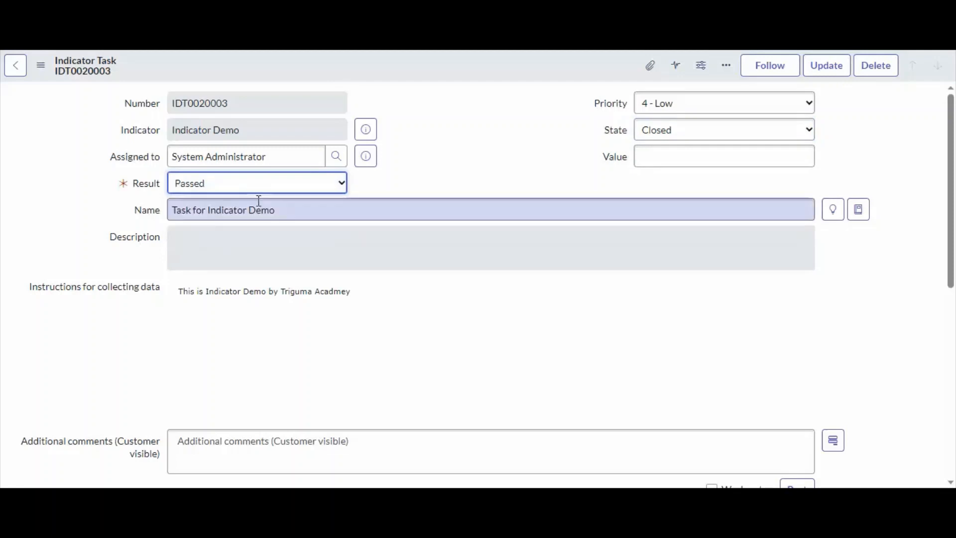
{"action": "right_click", "coordinate": [486, 69]}
{"action": "left_click", "coordinate": [494, 74]}
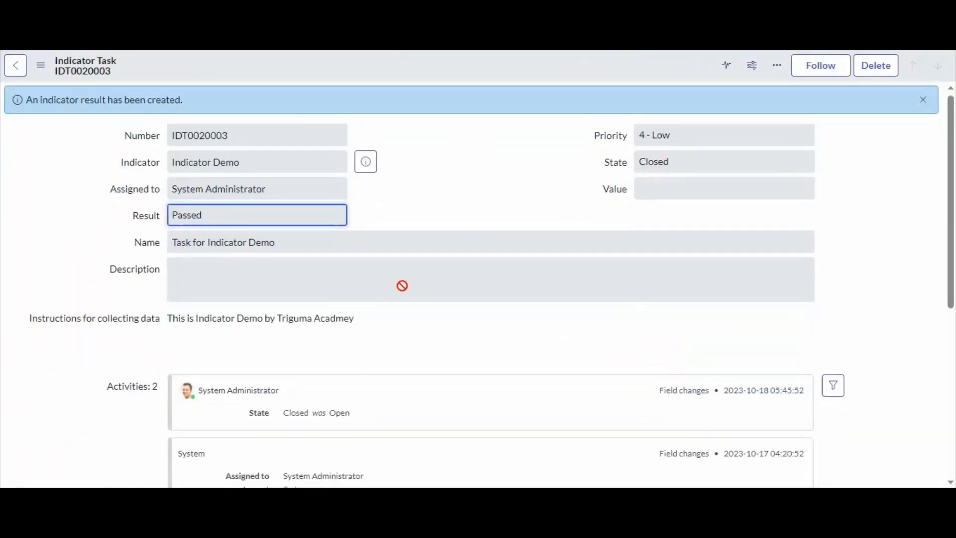
{"action": "scroll", "coordinate": [402, 287], "scroll_direction": "down", "scroll_amount": 6}
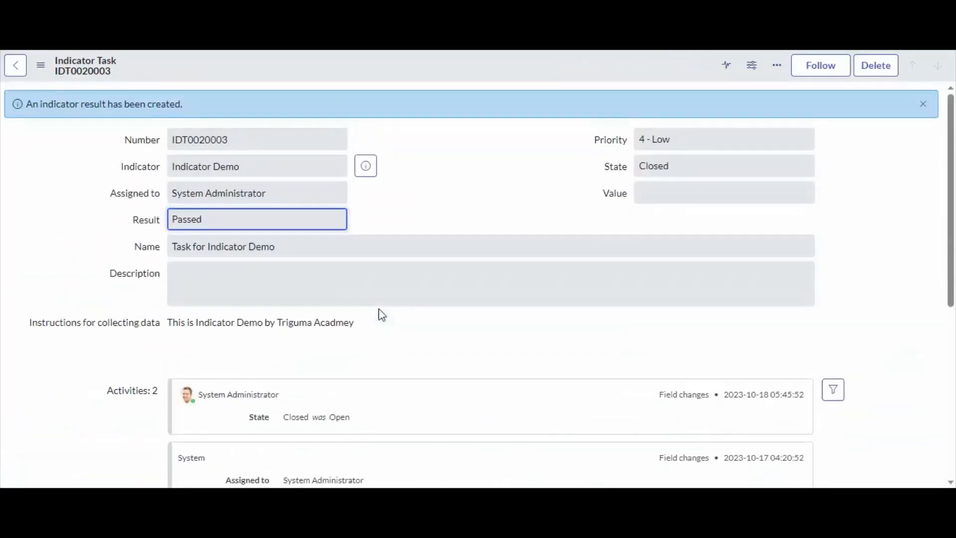
{"action": "scroll", "coordinate": [380, 314], "scroll_direction": "down", "scroll_amount": 6}
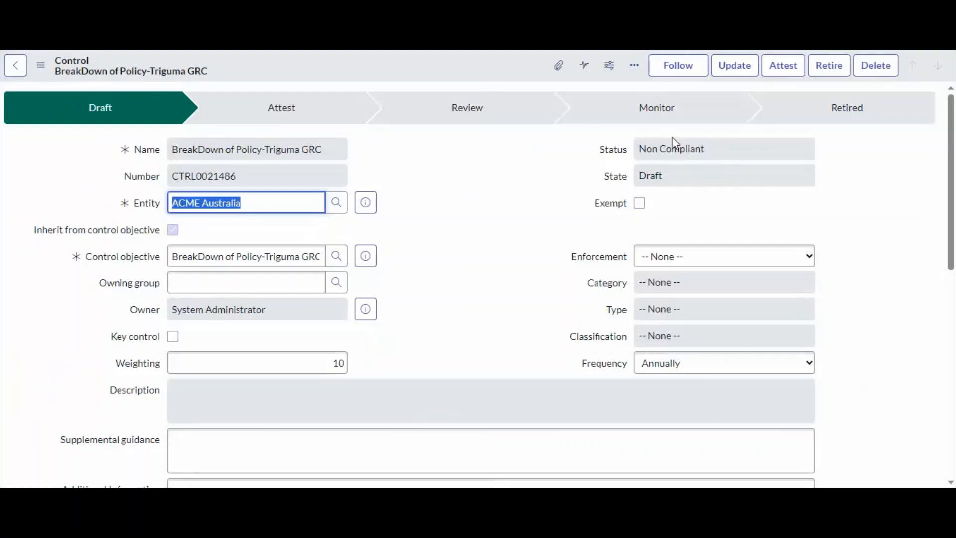
Refresh the control's related Indicators list to check the last result passed values
{"action": "left_click", "coordinate": [687, 150]}
{"action": "scroll", "coordinate": [558, 179], "scroll_direction": "down", "scroll_amount": 10}
{"action": "scroll", "coordinate": [543, 194], "scroll_direction": "down", "scroll_amount": 2}
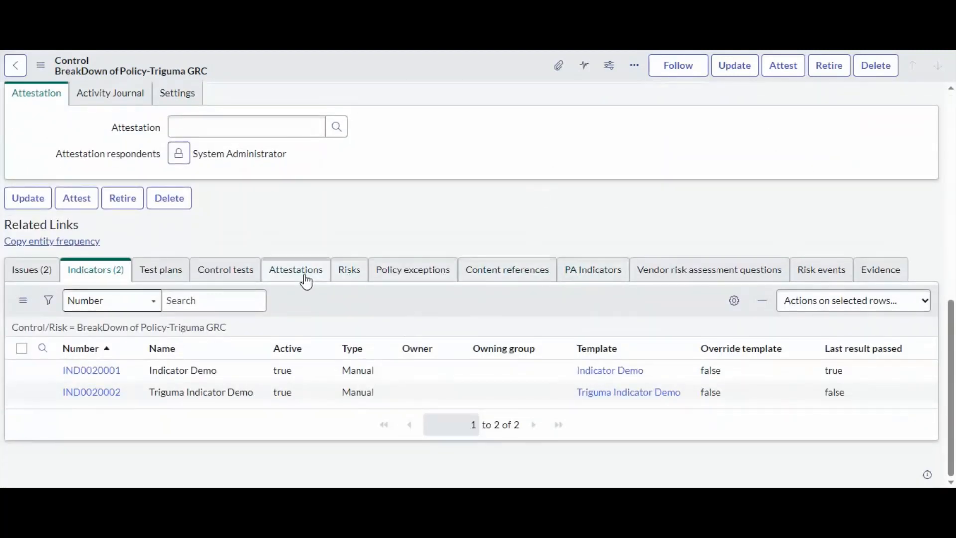
{"action": "right_click", "coordinate": [560, 312]}
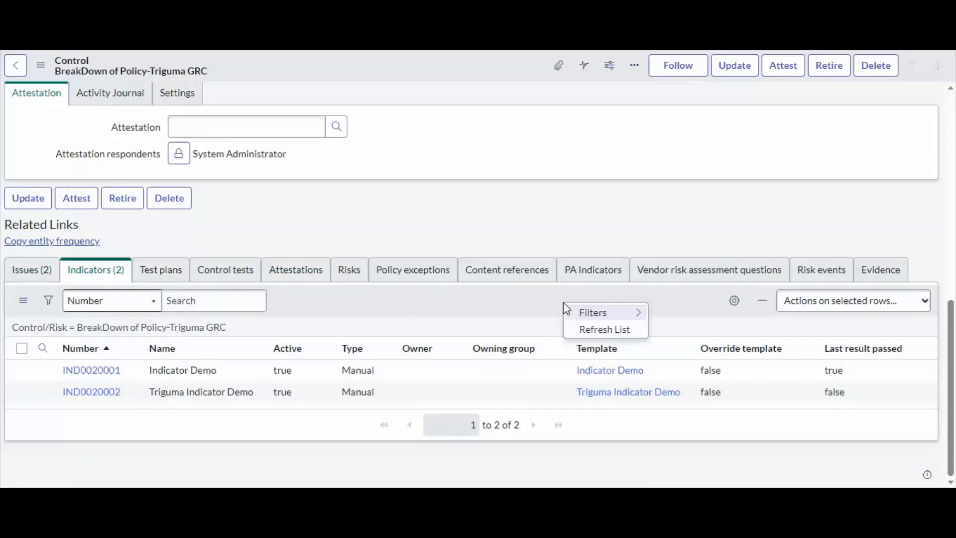
{"action": "left_click", "coordinate": [592, 331]}
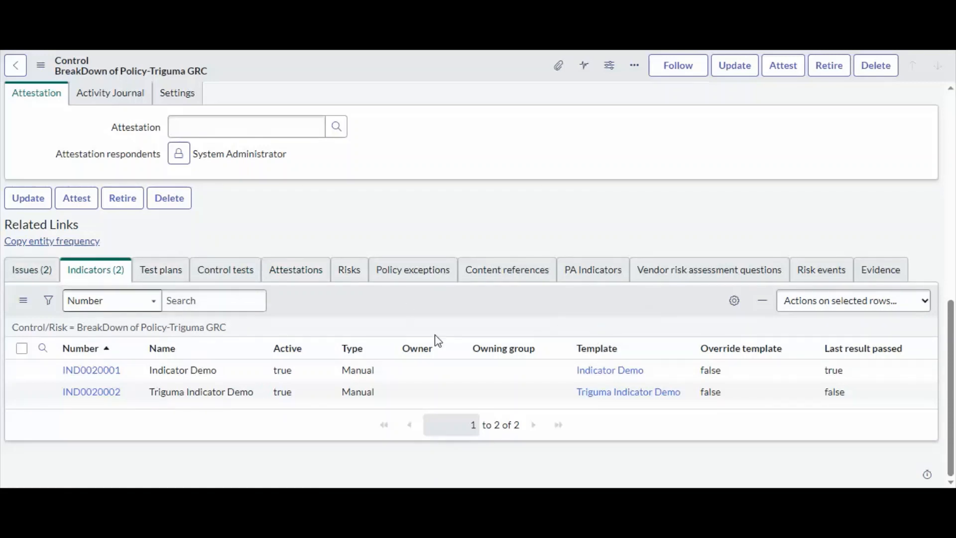
Open the new issue from the control's Issues list and set its State to Closed Complete
{"action": "left_click", "coordinate": [35, 272]}
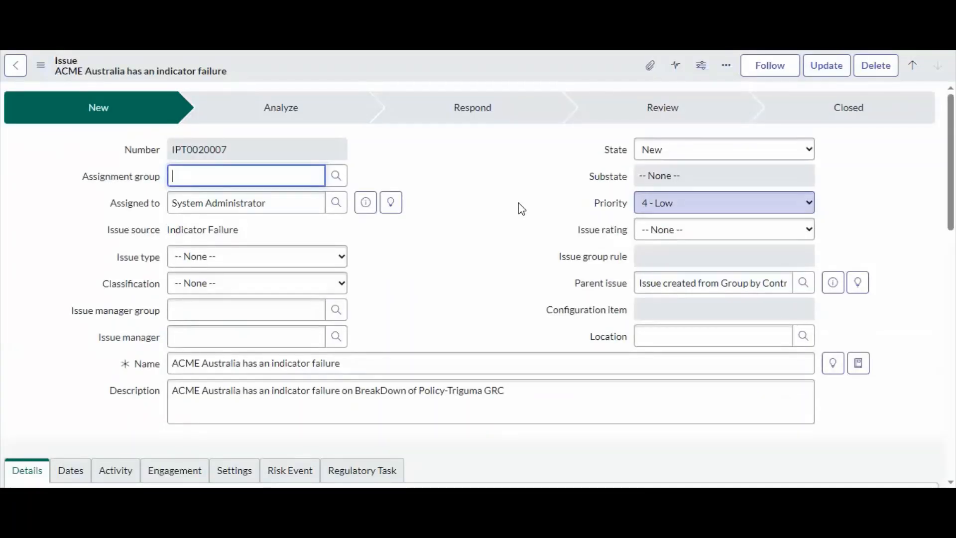
{"action": "left_click", "coordinate": [731, 150]}
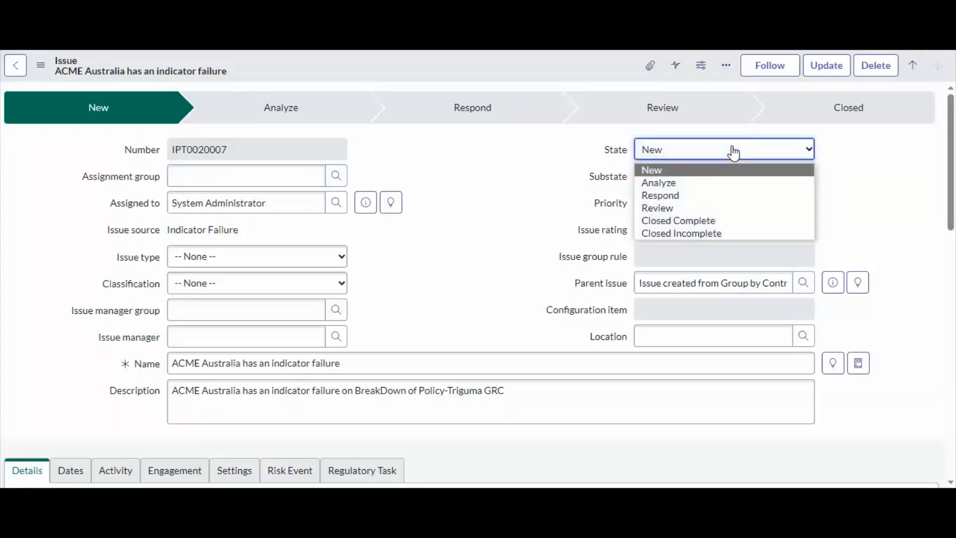
{"action": "left_click", "coordinate": [687, 221]}
Set the issue manager by picking a user from the lookup list
{"action": "scroll", "coordinate": [350, 230], "scroll_direction": "down", "scroll_amount": 3}
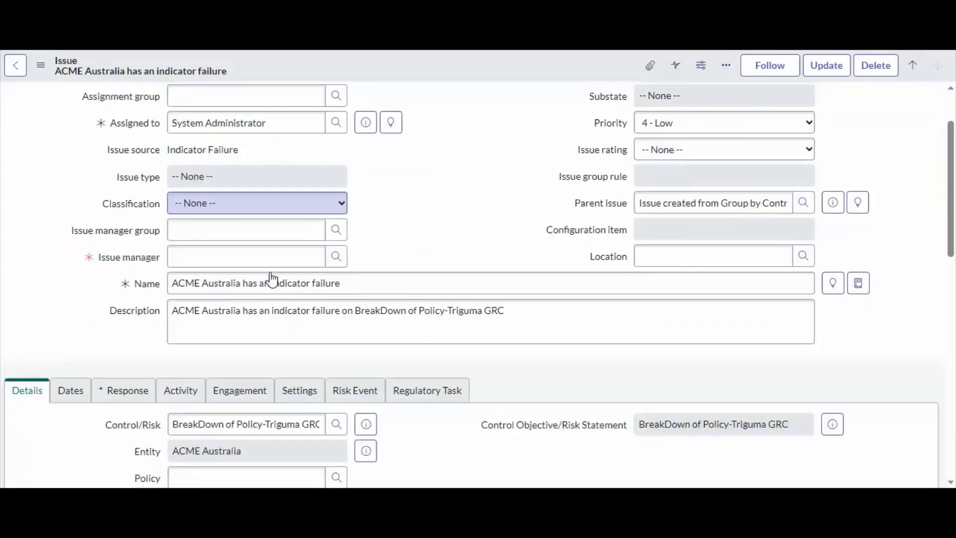
{"action": "left_click", "coordinate": [341, 219]}
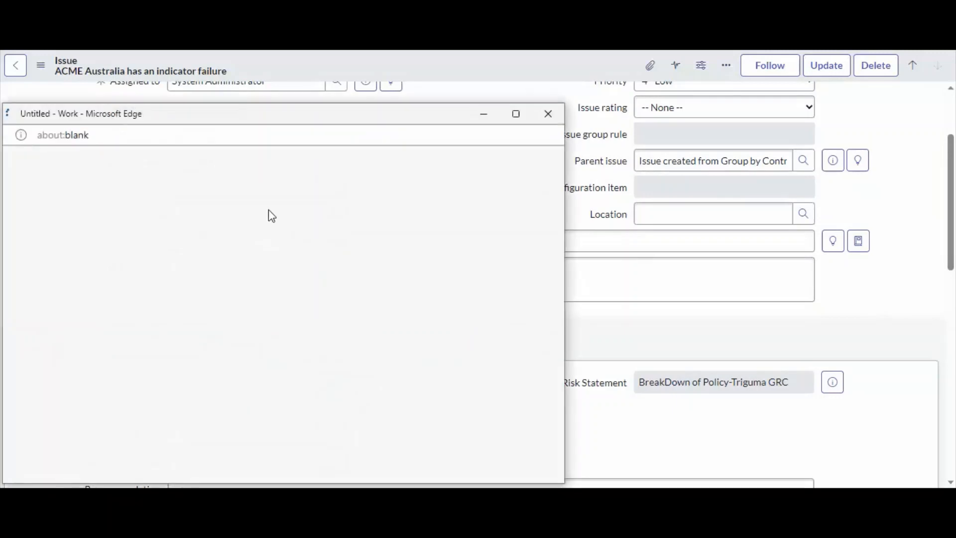
{"action": "left_click_drag", "start_coordinate": [148, 120], "coordinate": [247, 98]}
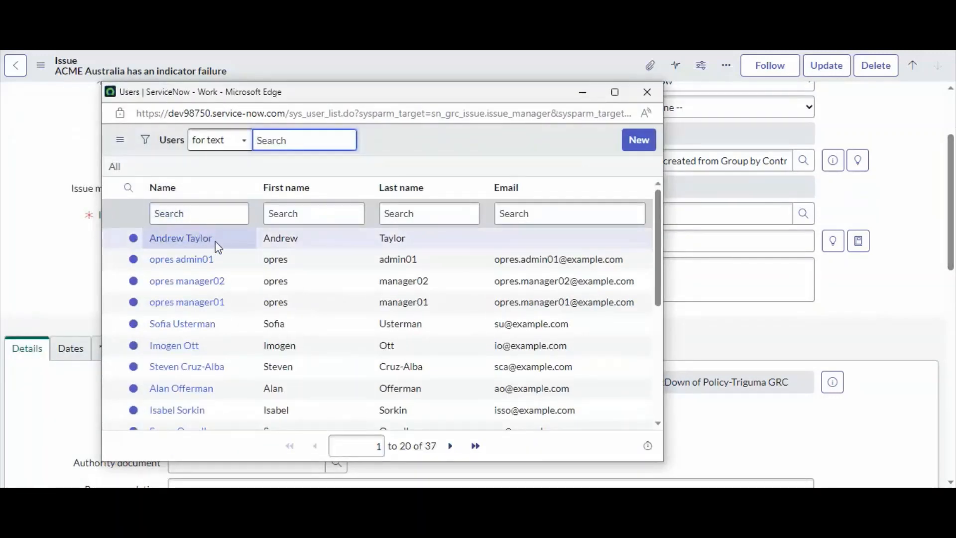
{"action": "left_click", "coordinate": [199, 239]}
{"action": "scroll", "coordinate": [235, 293], "scroll_direction": "down", "scroll_amount": 5}
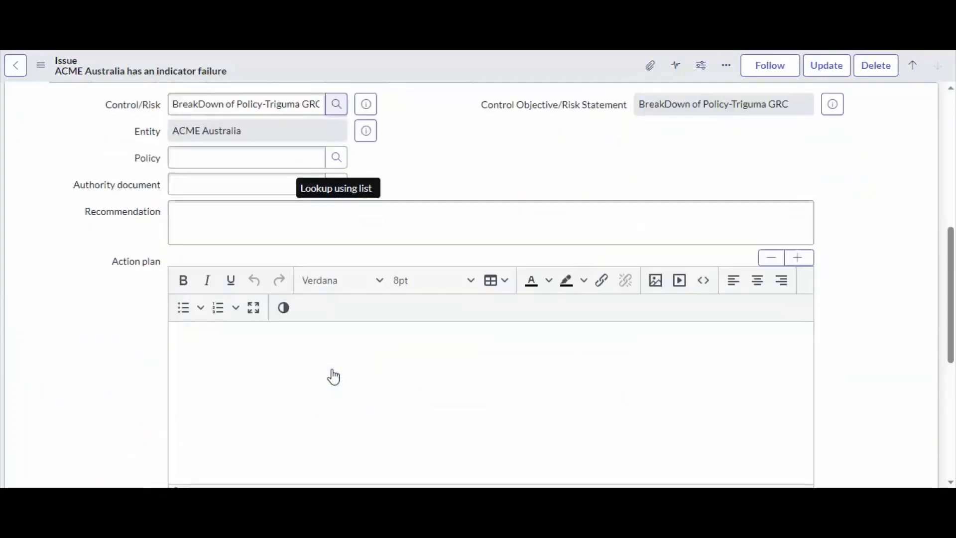
{"action": "scroll", "coordinate": [331, 370], "scroll_direction": "up", "scroll_amount": 5}
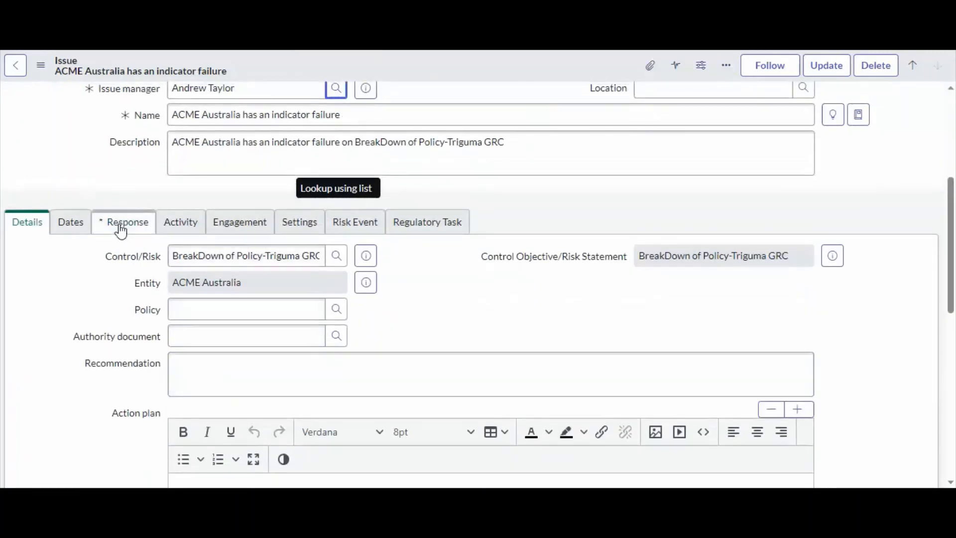
Set the issue's Response to Remediate with the explanation OK
{"action": "left_click", "coordinate": [120, 222]}
{"action": "scroll", "coordinate": [214, 249], "scroll_direction": "down", "scroll_amount": 1}
{"action": "left_click", "coordinate": [200, 229]}
{"action": "left_click", "coordinate": [195, 234]}
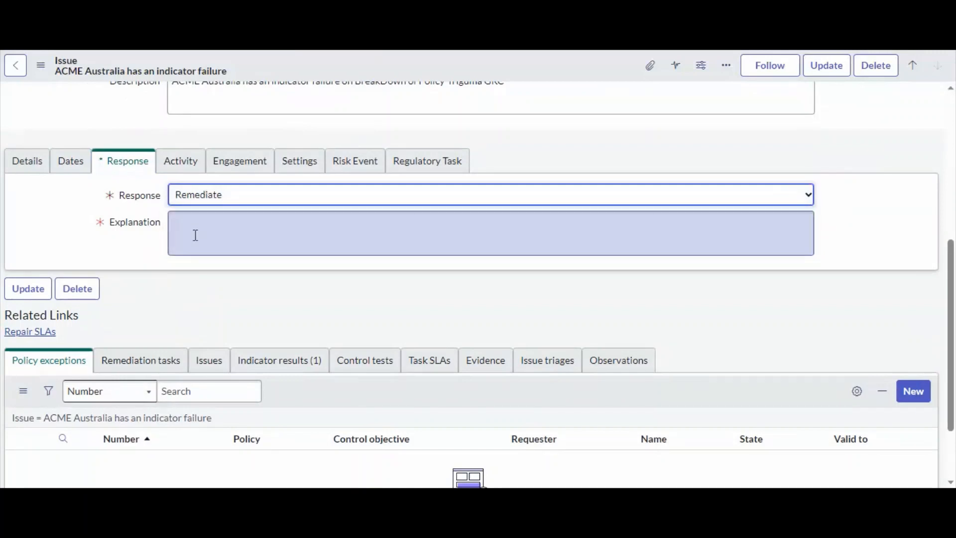
{"action": "type", "text": "OK"}
{"action": "scroll", "coordinate": [194, 234], "scroll_direction": "up", "scroll_amount": 6}
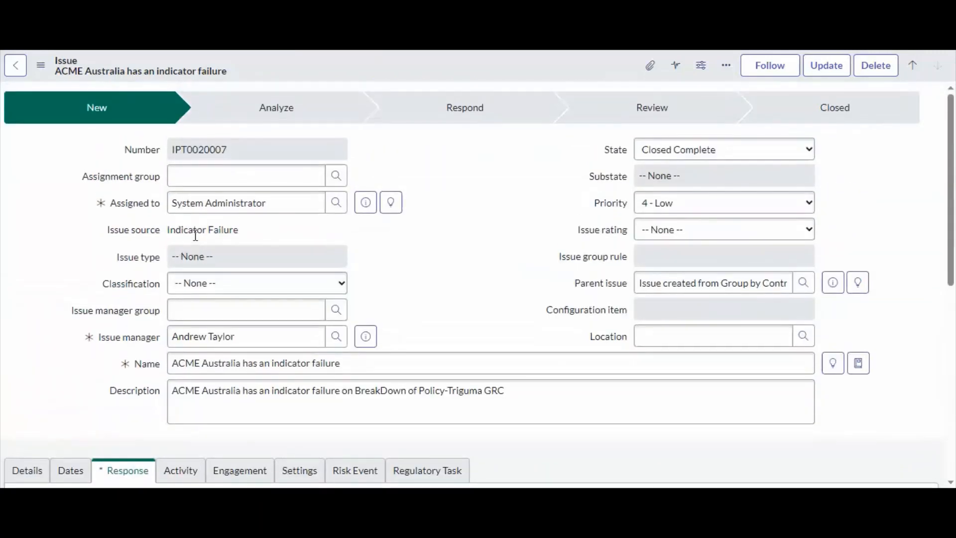
Save the closed issue and refresh the control's related Issues list
{"action": "right_click", "coordinate": [436, 71]}
{"action": "left_click", "coordinate": [449, 77]}
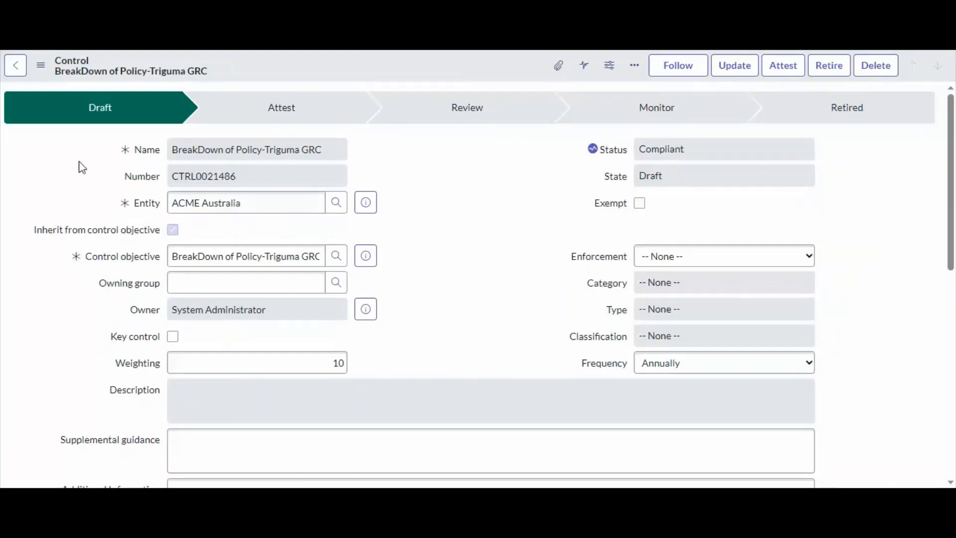
{"action": "left_click", "coordinate": [692, 150]}
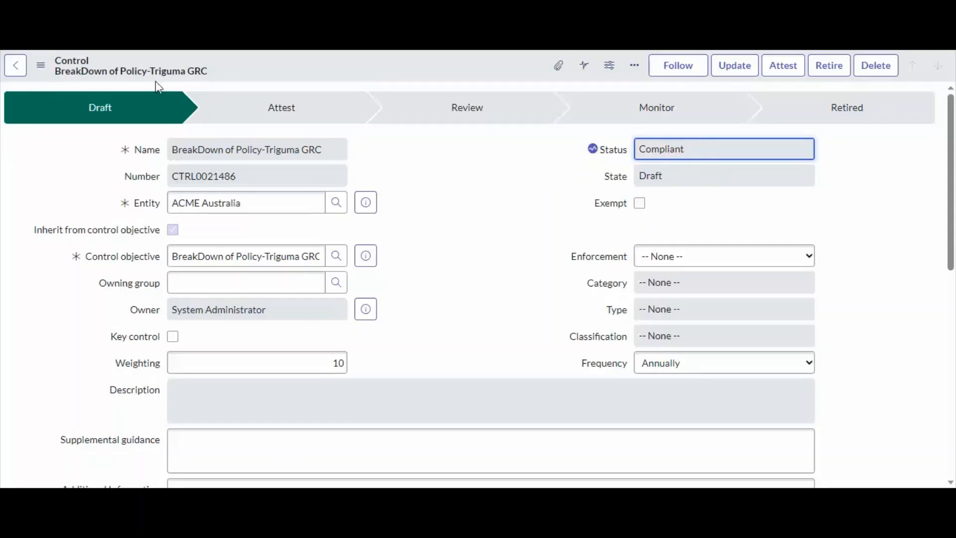
{"action": "scroll", "coordinate": [676, 179], "scroll_direction": "down", "scroll_amount": 10}
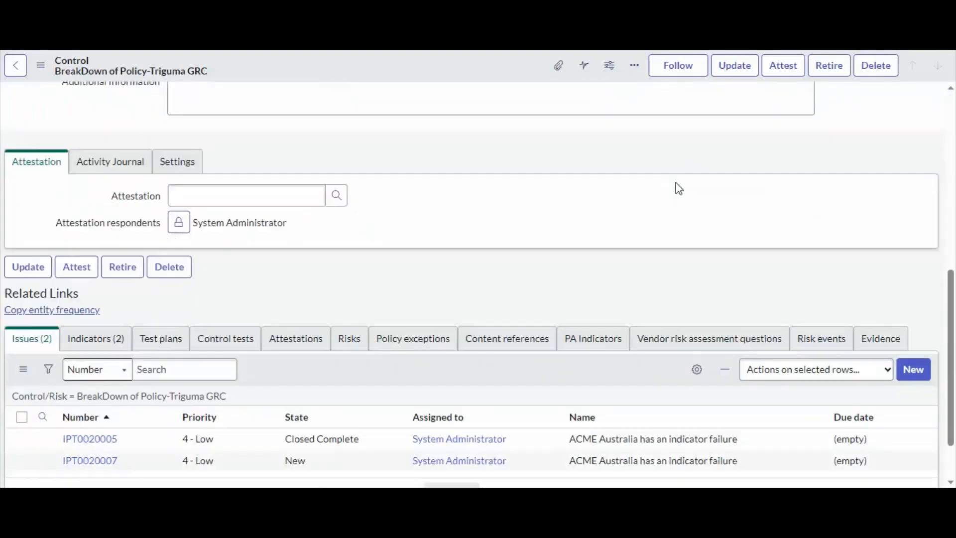
{"action": "right_click", "coordinate": [415, 309]}
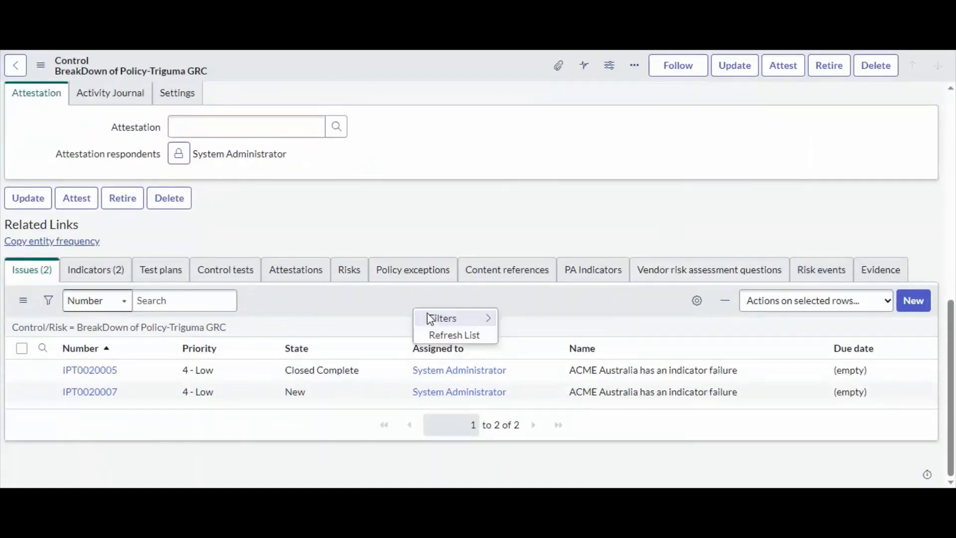
{"action": "left_click", "coordinate": [438, 337]}
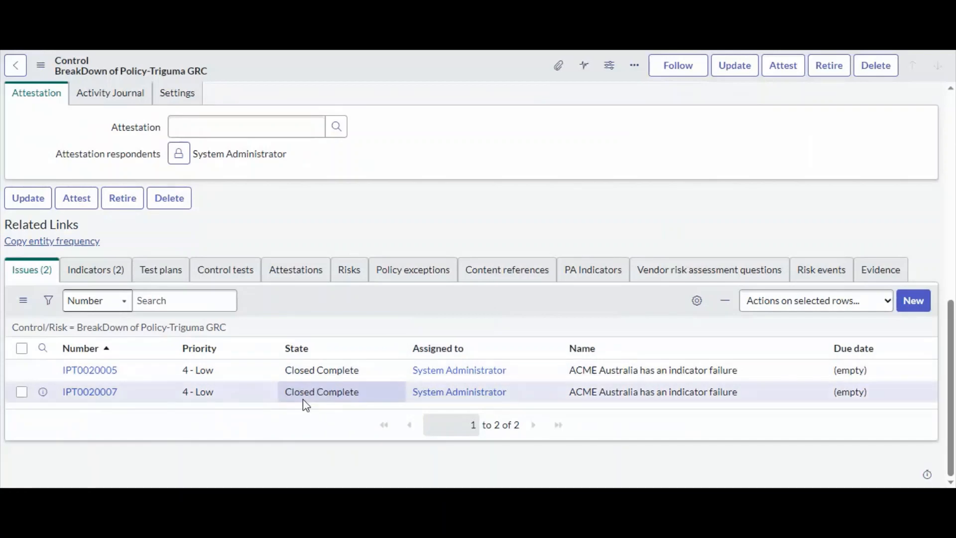
Open the Indicator Demo indicator from the control's related Indicators list
{"action": "left_click", "coordinate": [80, 270]}
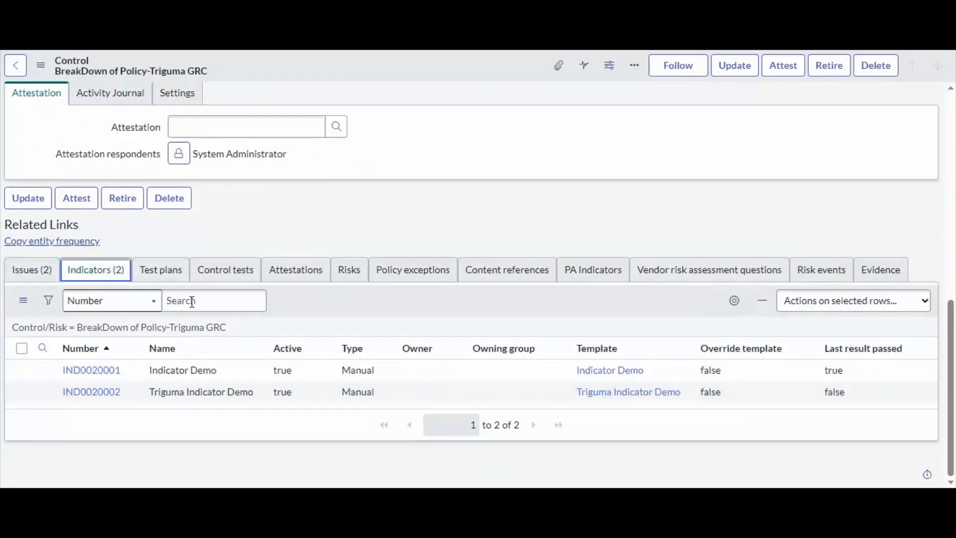
{"action": "scroll", "coordinate": [616, 382], "scroll_direction": "up", "scroll_amount": 4}
{"action": "scroll", "coordinate": [616, 382], "scroll_direction": "down", "scroll_amount": 4}
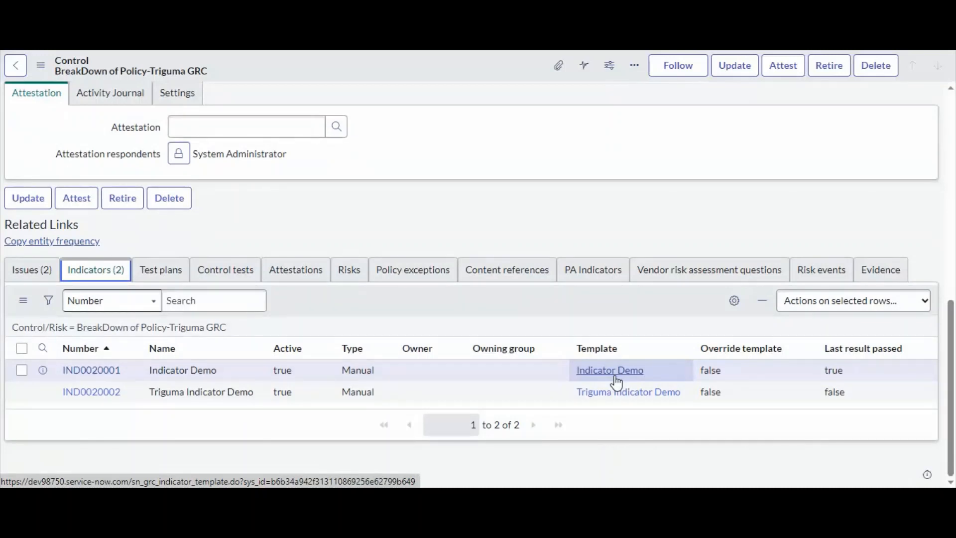
{"action": "left_click", "coordinate": [616, 378]}
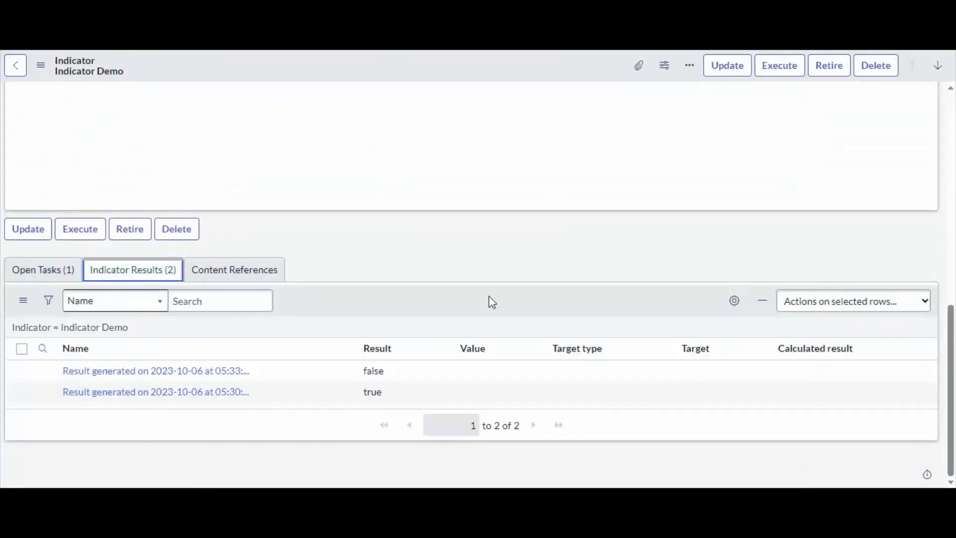
Review the indicator's method, supporting data and schedule settings, then execute the indicator to create a new task
{"action": "scroll", "coordinate": [492, 302], "scroll_direction": "up", "scroll_amount": 10}
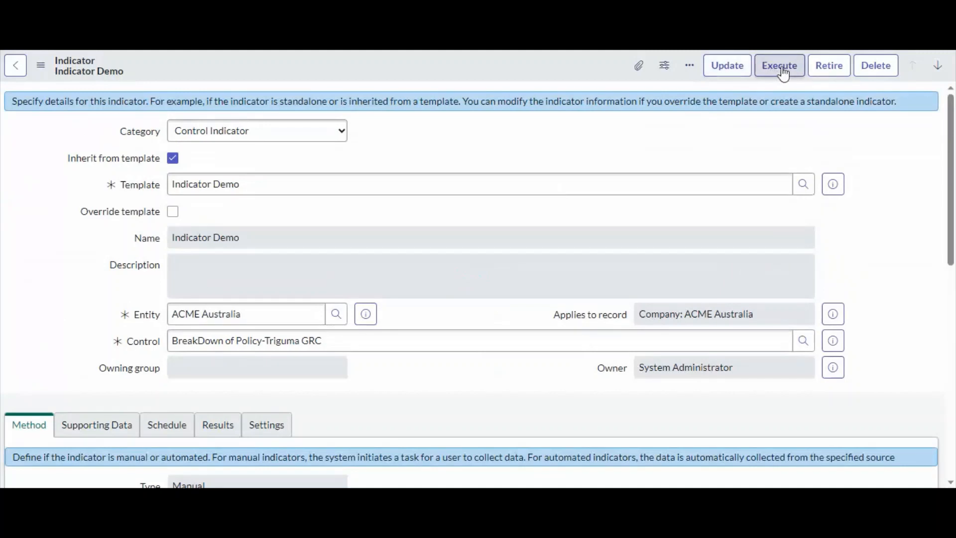
{"action": "right_click", "coordinate": [412, 67]}
{"action": "left_click", "coordinate": [446, 257]}
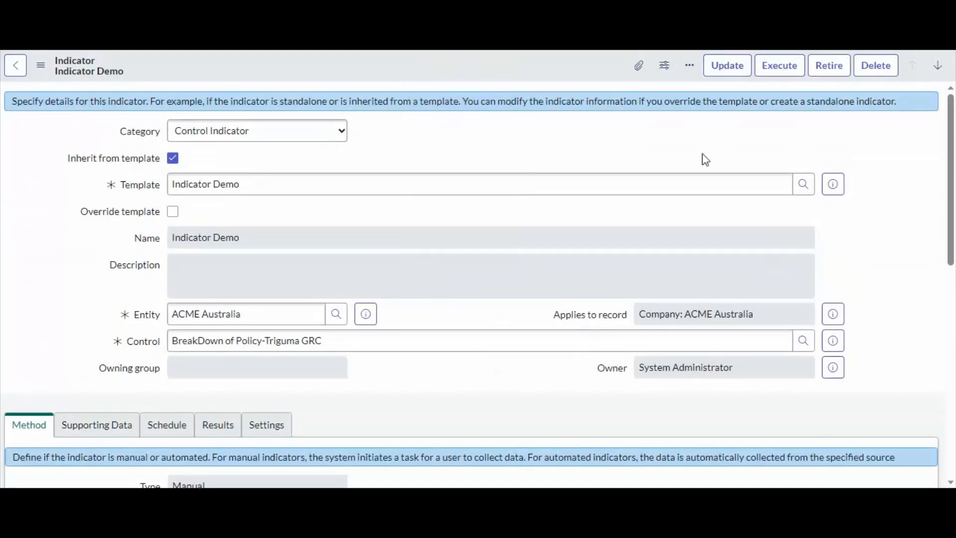
{"action": "scroll", "coordinate": [252, 369], "scroll_direction": "down", "scroll_amount": 4}
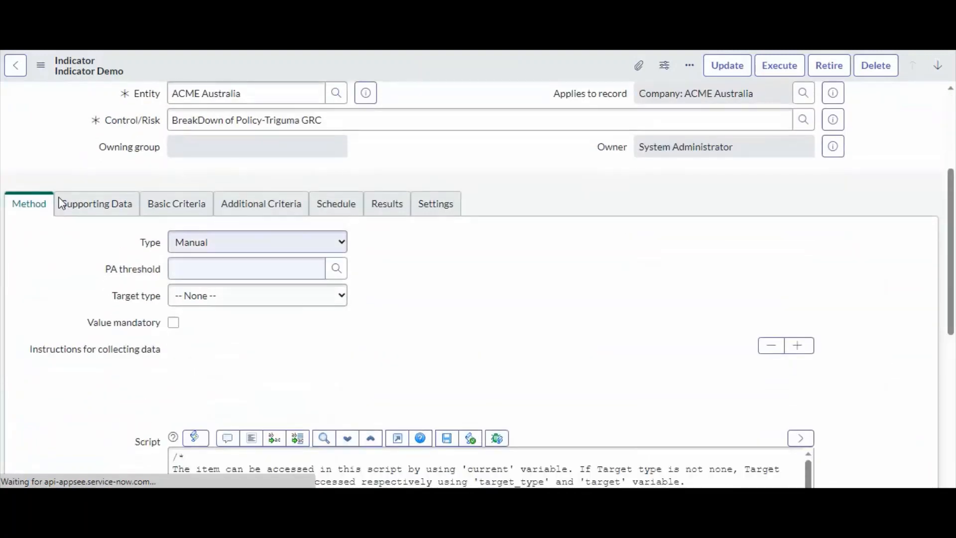
{"action": "scroll", "coordinate": [97, 216], "scroll_direction": "down", "scroll_amount": 6}
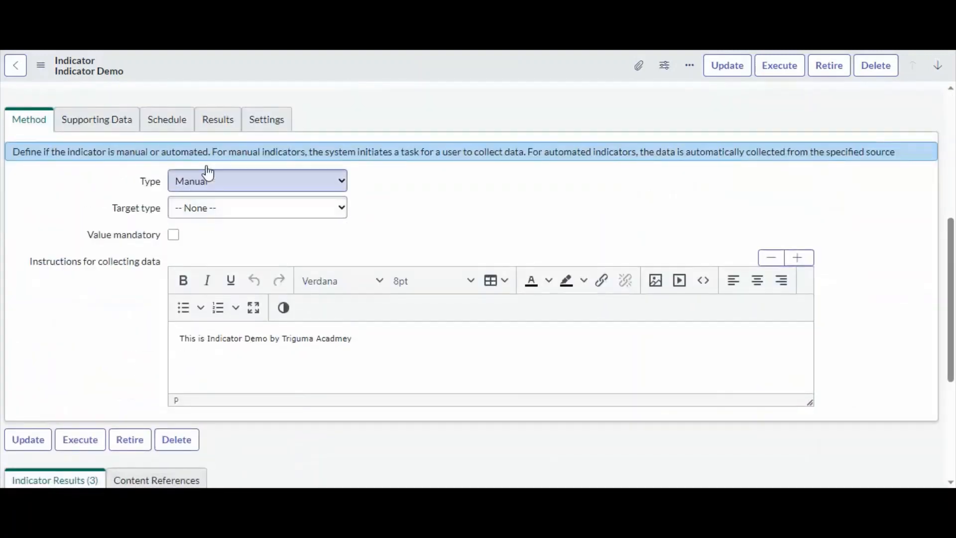
{"action": "left_click", "coordinate": [92, 121]}
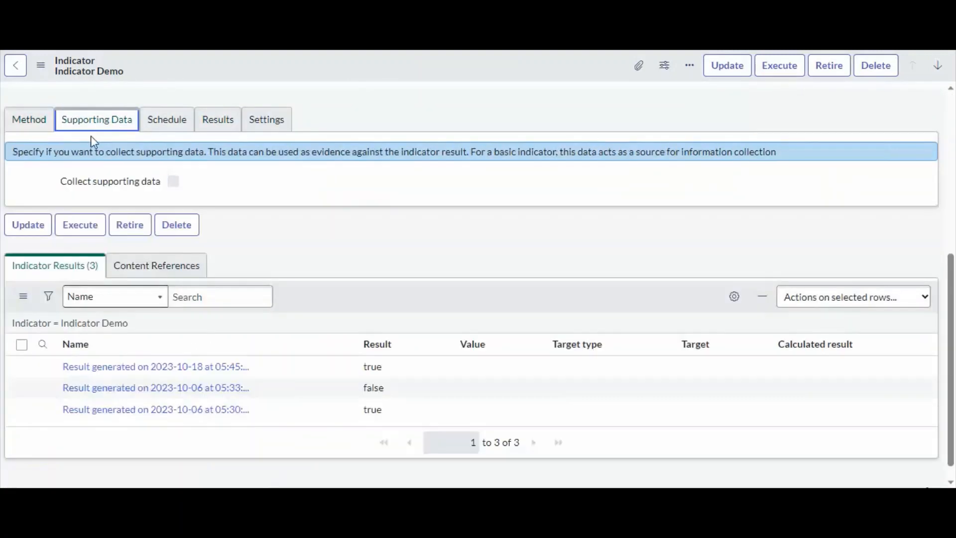
{"action": "left_click", "coordinate": [166, 120]}
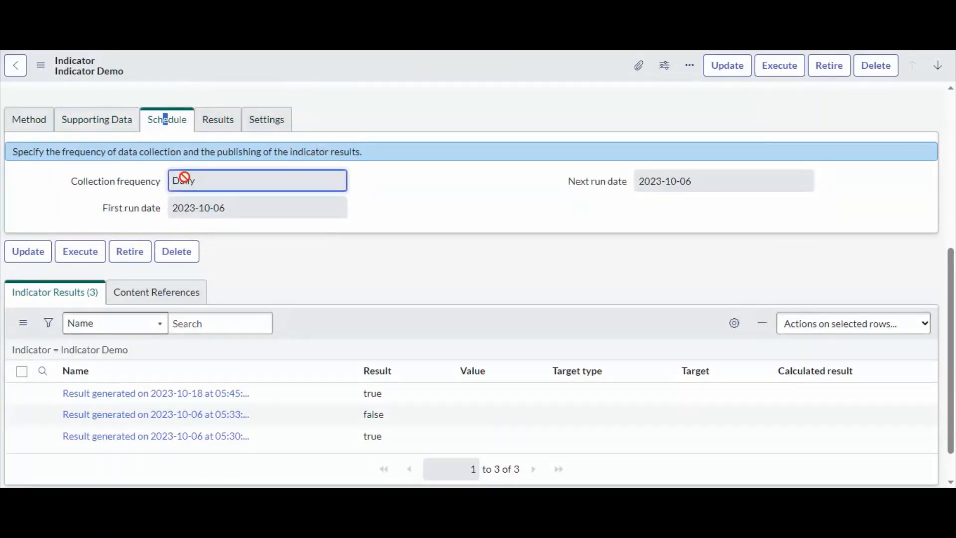
{"action": "scroll", "coordinate": [602, 299], "scroll_direction": "up", "scroll_amount": 5}
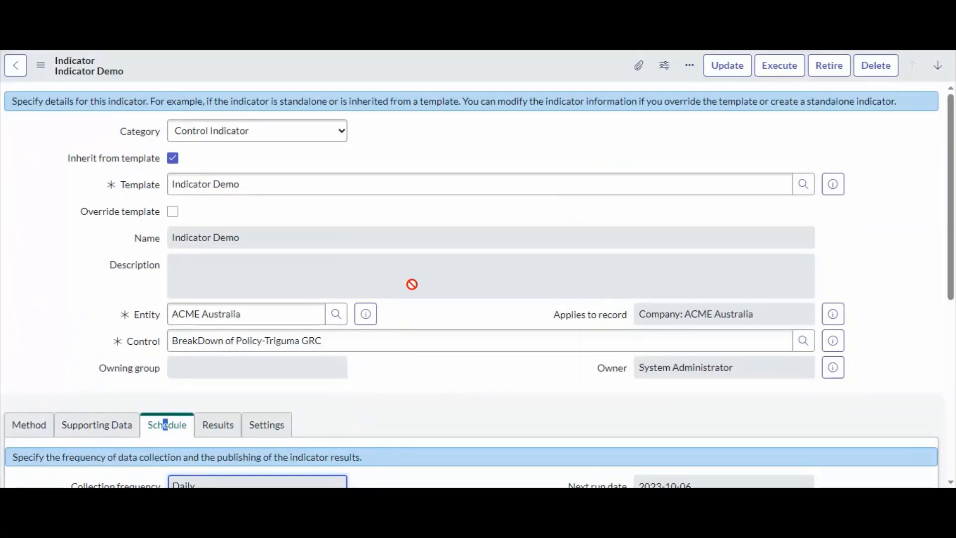
{"action": "left_click", "coordinate": [790, 69]}
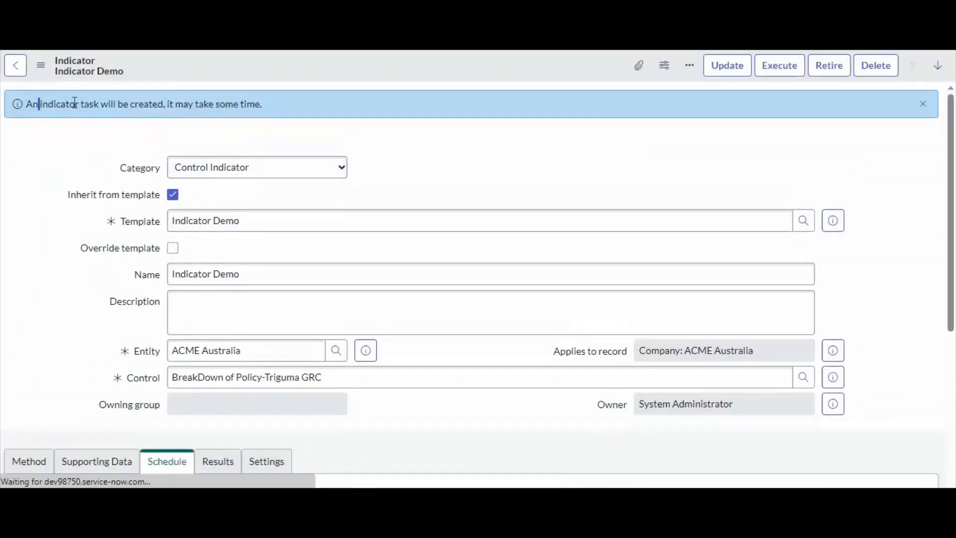
Refresh the control's related Indicators list
{"action": "mouse_move", "coordinate": [43, 105]}
{"action": "left_mouse_down"}
{"action": "mouse_move", "coordinate": [280, 103]}
{"action": "mouse_move", "coordinate": [25, 106]}
{"action": "left_mouse_up"}
{"action": "left_click", "coordinate": [279, 104]}
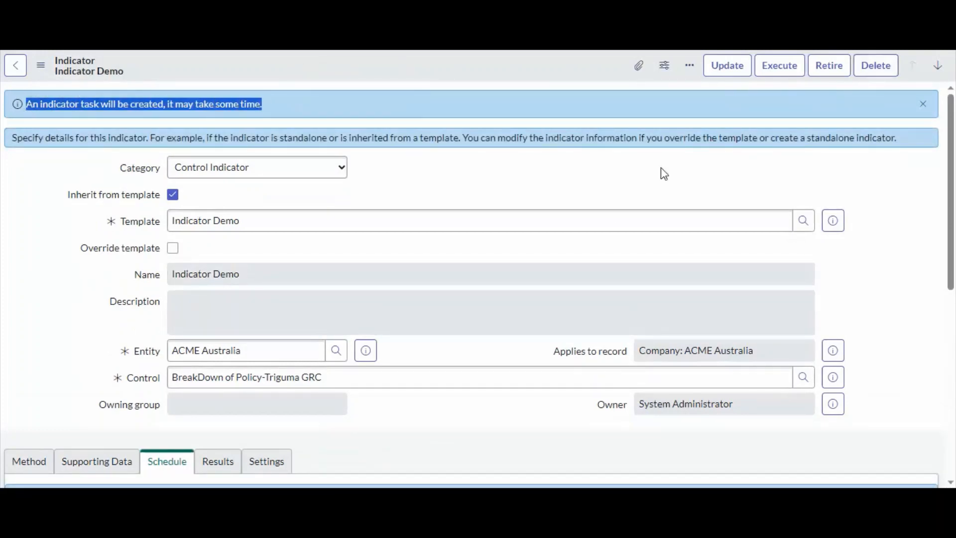
{"action": "scroll", "coordinate": [606, 247], "scroll_direction": "down", "scroll_amount": 8}
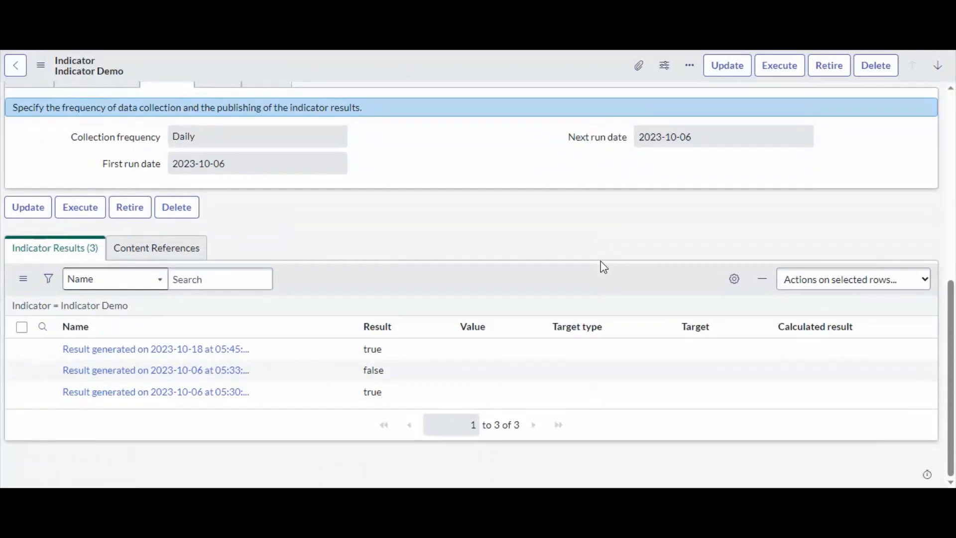
{"action": "scroll", "coordinate": [601, 261], "scroll_direction": "up", "scroll_amount": 8}
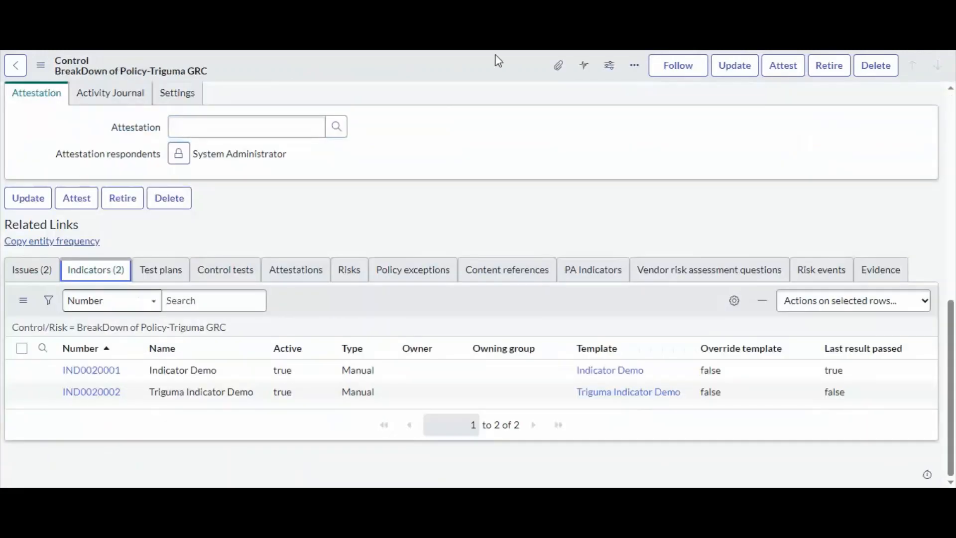
{"action": "right_click", "coordinate": [452, 305]}
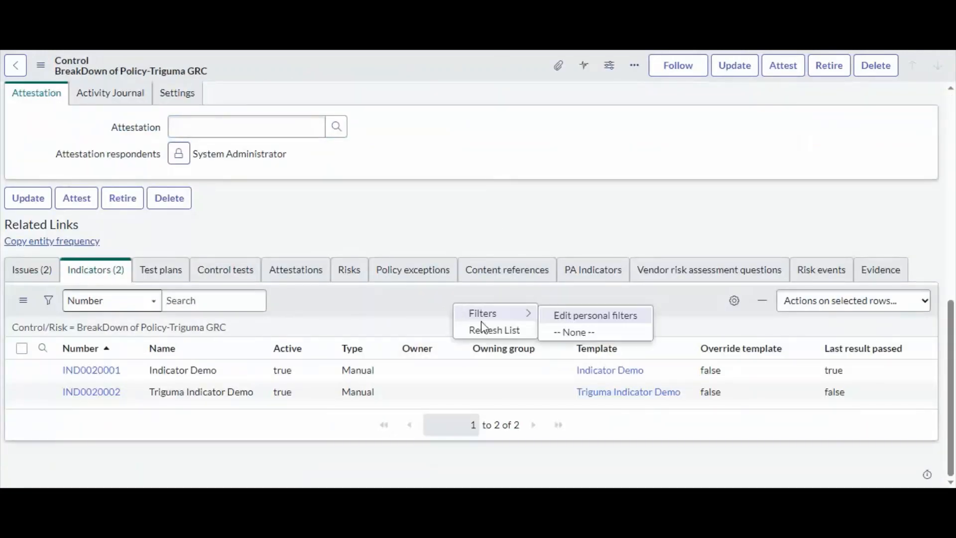
{"action": "left_click", "coordinate": [485, 330]}
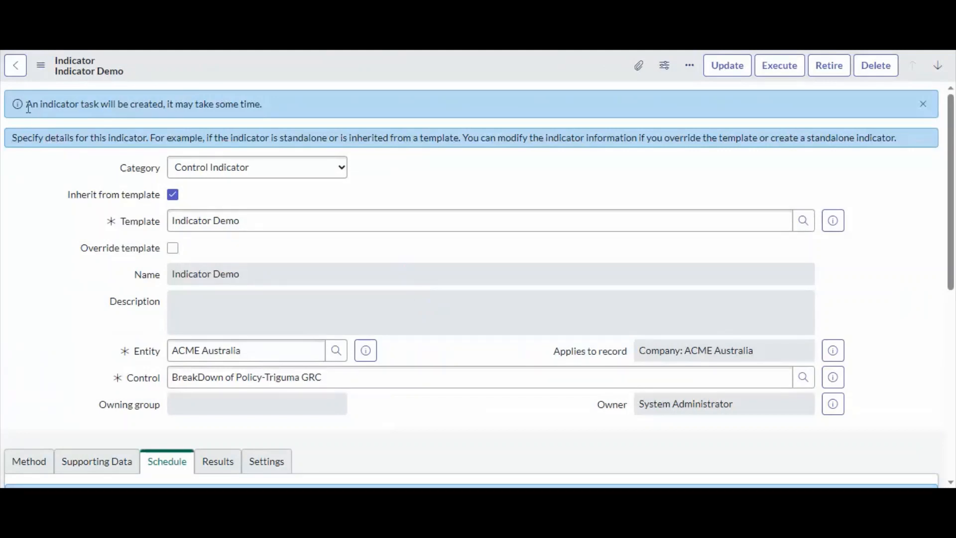
{"action": "left_click_drag", "start_coordinate": [28, 103], "coordinate": [279, 107]}
{"action": "left_click", "coordinate": [260, 109]}
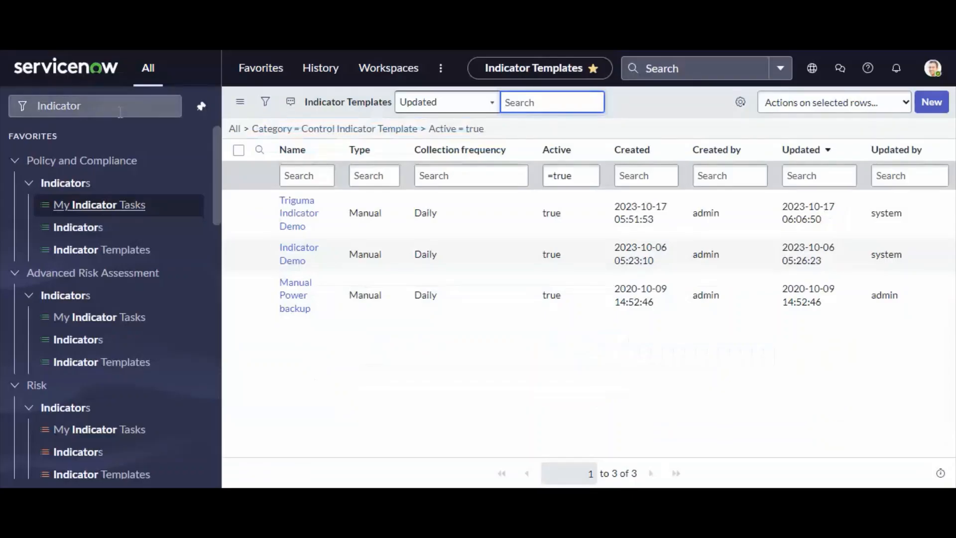
Open the new open indicator task for Indicator Demo from My Indicator Tasks
{"action": "left_click", "coordinate": [120, 112]}
{"action": "left_click", "coordinate": [99, 205]}
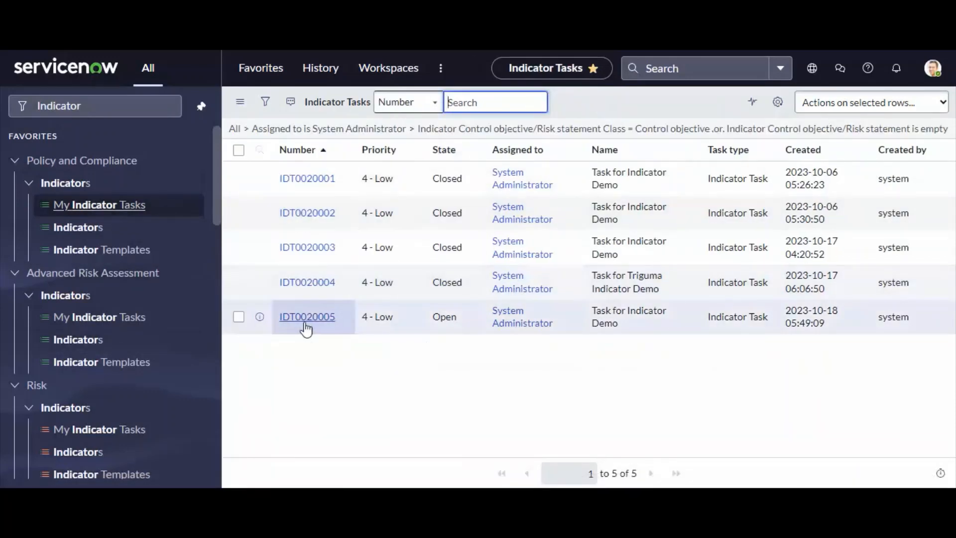
{"action": "left_click_drag", "start_coordinate": [468, 324], "coordinate": [407, 318]}
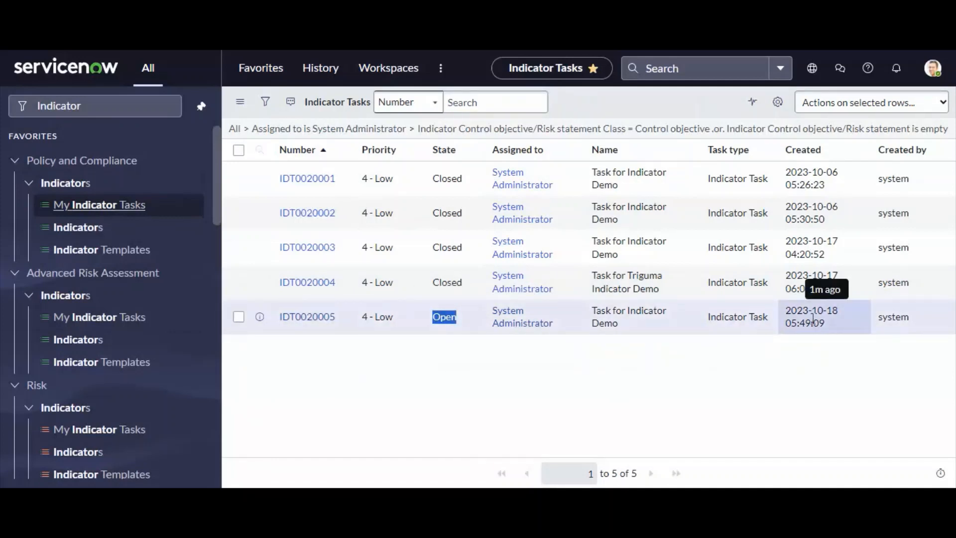
{"action": "left_click", "coordinate": [318, 320]}
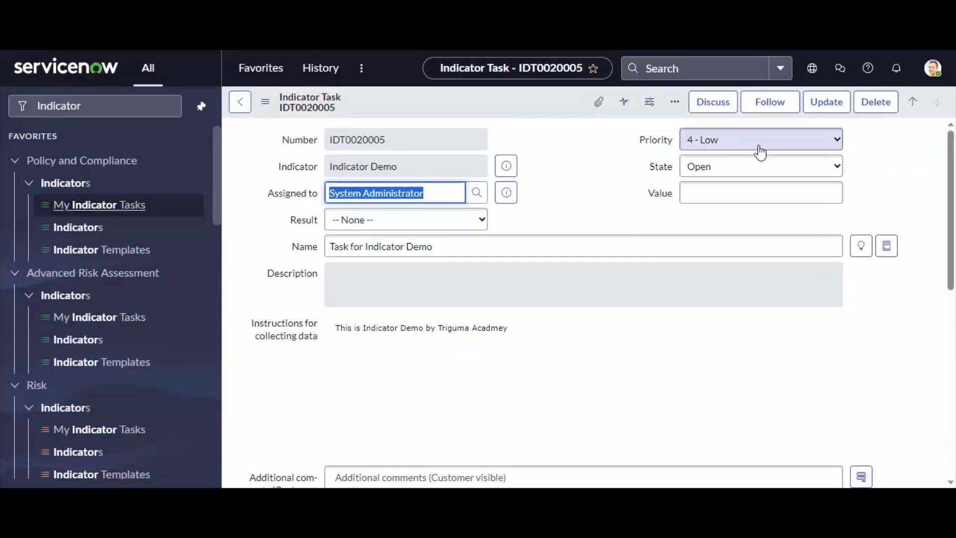
Set the indicator task's State to Closed and Result to Failed, then save the record
{"action": "left_click", "coordinate": [723, 173]}
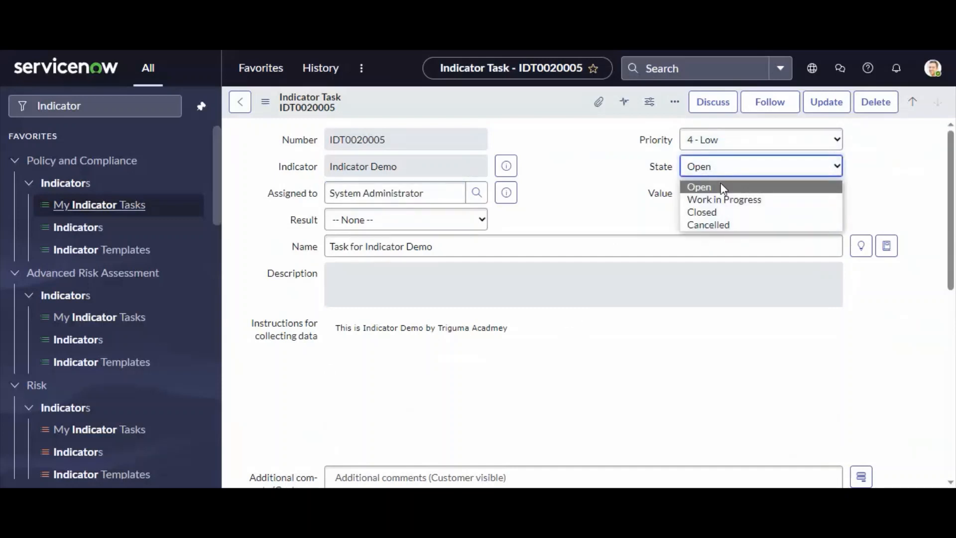
{"action": "left_click", "coordinate": [744, 214]}
{"action": "left_click", "coordinate": [412, 220]}
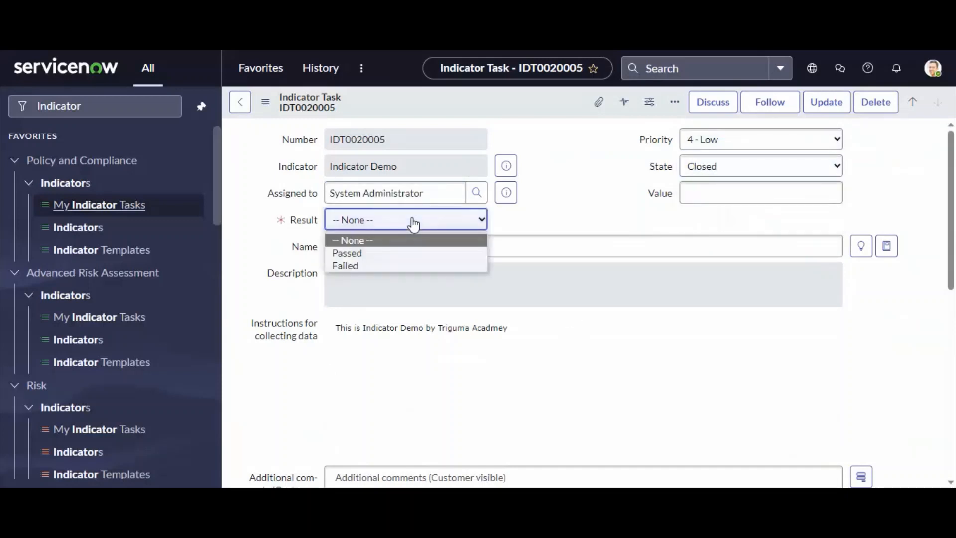
{"action": "left_click", "coordinate": [367, 268]}
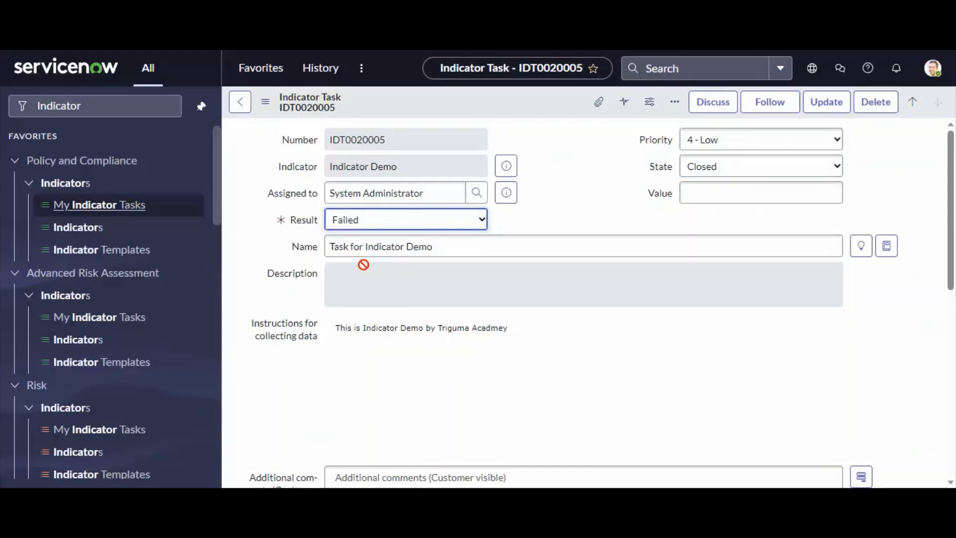
{"action": "double_click", "coordinate": [302, 220]}
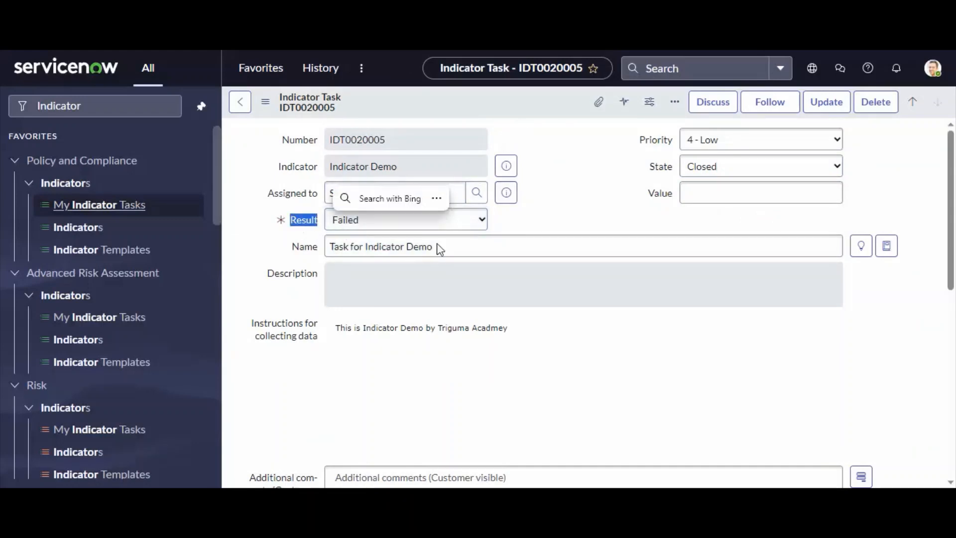
{"action": "right_click", "coordinate": [546, 101]}
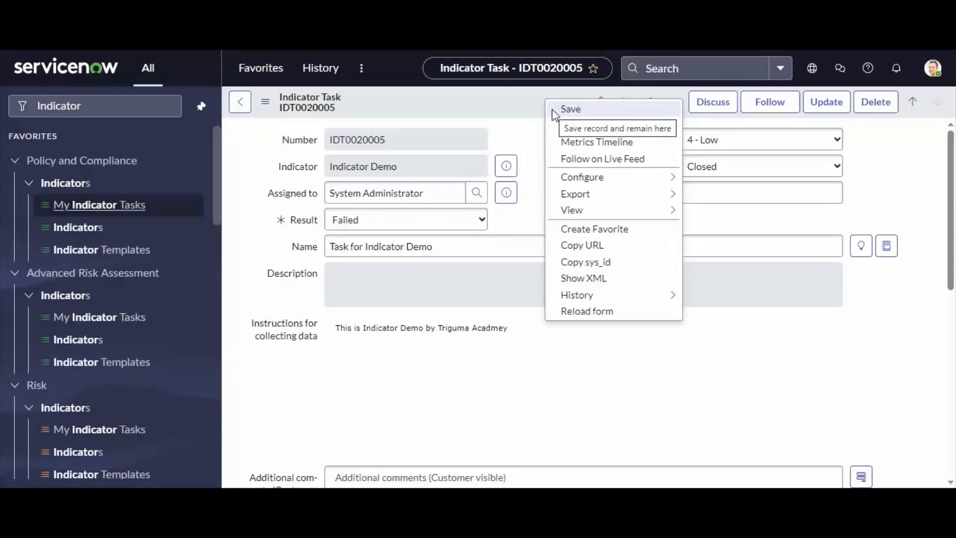
{"action": "left_click", "coordinate": [553, 110]}
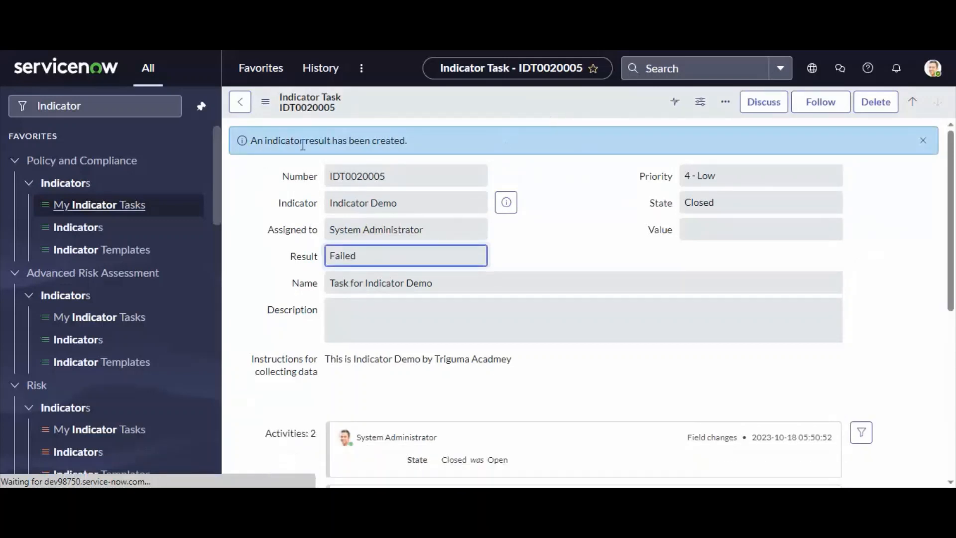
Open the indicator result generated by the task and examine its linked issue and details
{"action": "left_click_drag", "start_coordinate": [410, 142], "coordinate": [250, 141]}
{"action": "scroll", "coordinate": [413, 227], "scroll_direction": "down", "scroll_amount": 3}
{"action": "scroll", "coordinate": [414, 227], "scroll_direction": "down", "scroll_amount": 5}
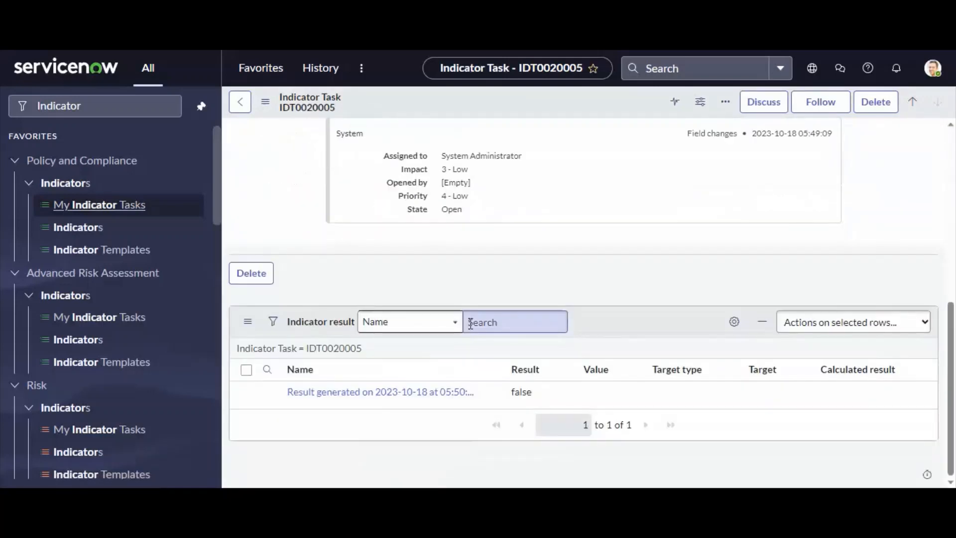
{"action": "left_click", "coordinate": [380, 398]}
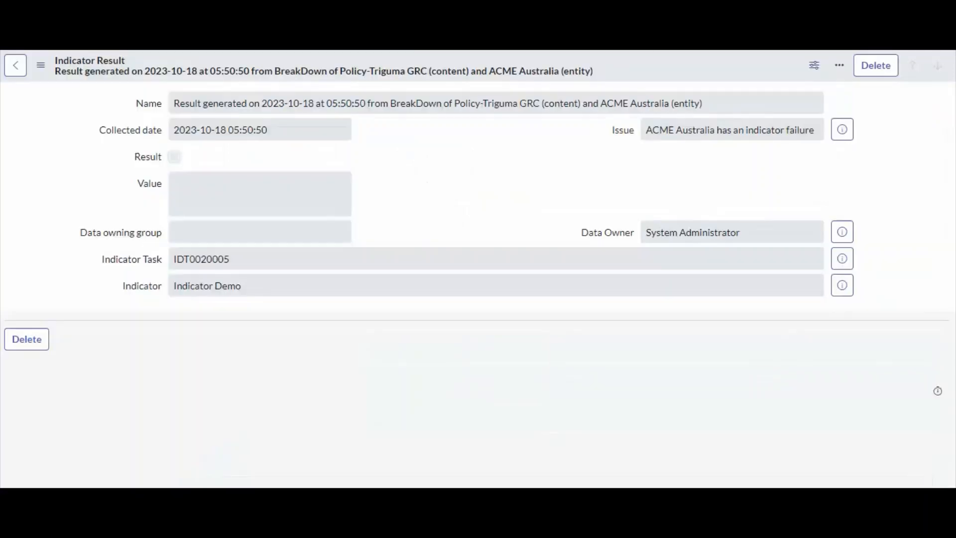
{"action": "left_click_drag", "start_coordinate": [185, 109], "coordinate": [704, 105]}
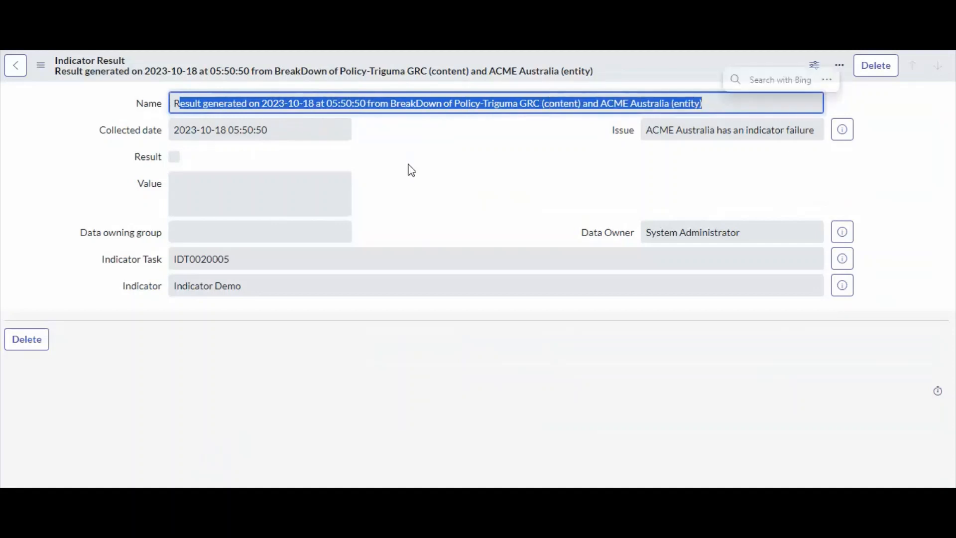
{"action": "left_click_drag", "start_coordinate": [297, 137], "coordinate": [148, 143]}
{"action": "left_click_drag", "start_coordinate": [672, 131], "coordinate": [802, 156]}
{"action": "left_click", "coordinate": [735, 148]}
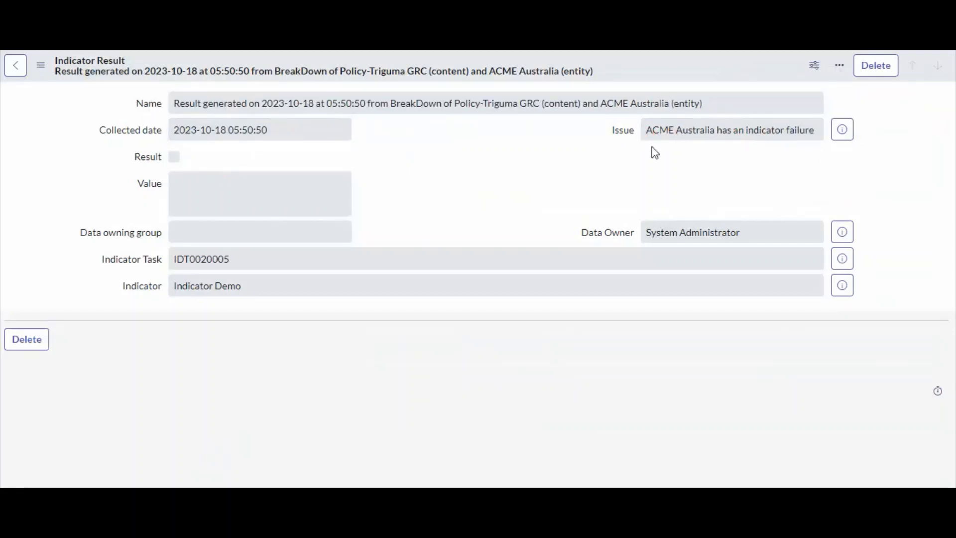
Return to the BreakDown of Policy-Triguma GRC control objective and reload its form
{"action": "left_click_drag", "start_coordinate": [647, 130], "coordinate": [786, 126]}
{"action": "left_click", "coordinate": [772, 136]}
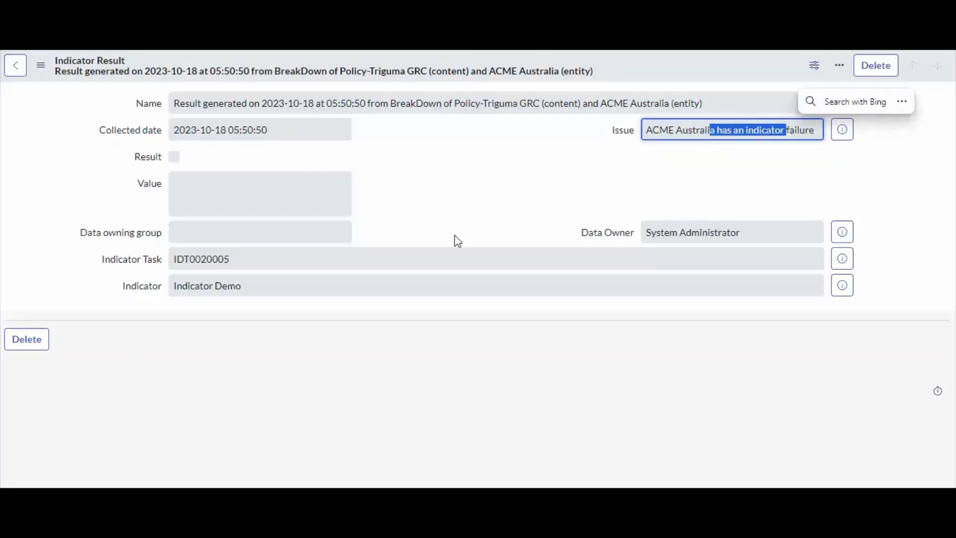
{"action": "left_click", "coordinate": [670, 177]}
{"action": "left_click_drag", "start_coordinate": [652, 128], "coordinate": [812, 138]}
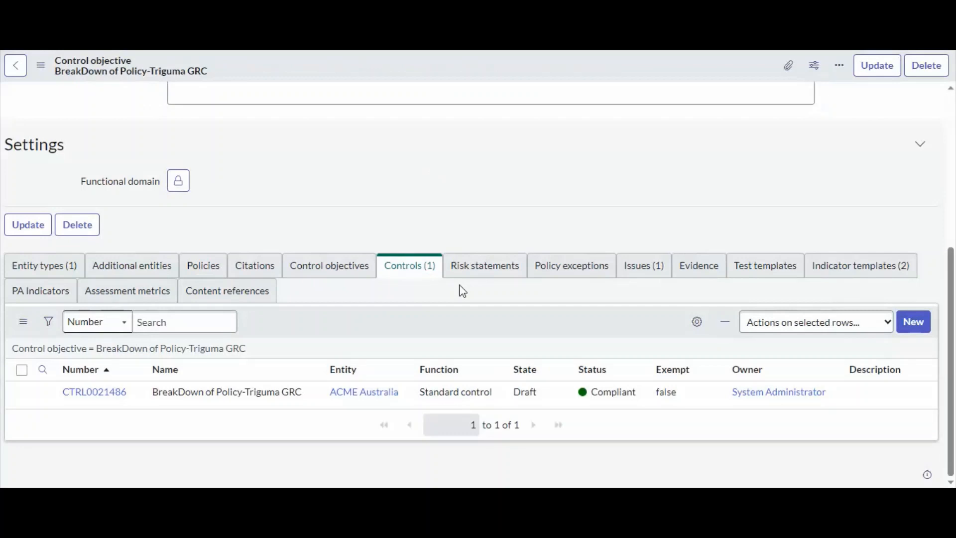
{"action": "scroll", "coordinate": [462, 291], "scroll_direction": "up", "scroll_amount": 5}
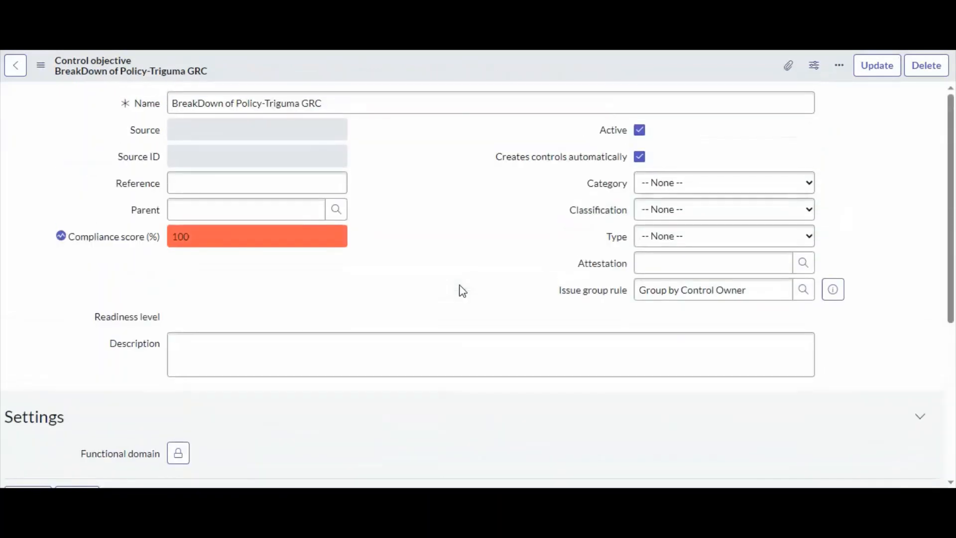
{"action": "right_click", "coordinate": [336, 71]}
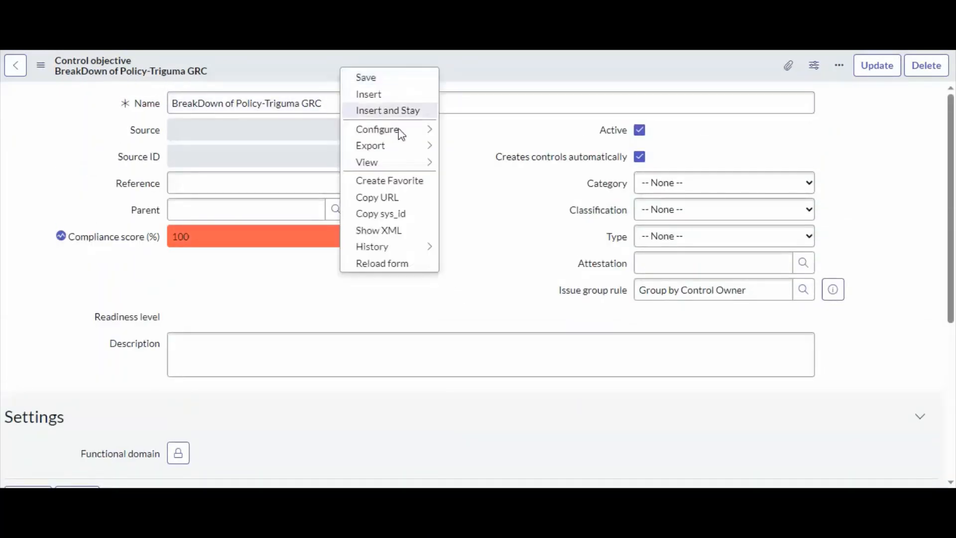
{"action": "left_click", "coordinate": [382, 264]}
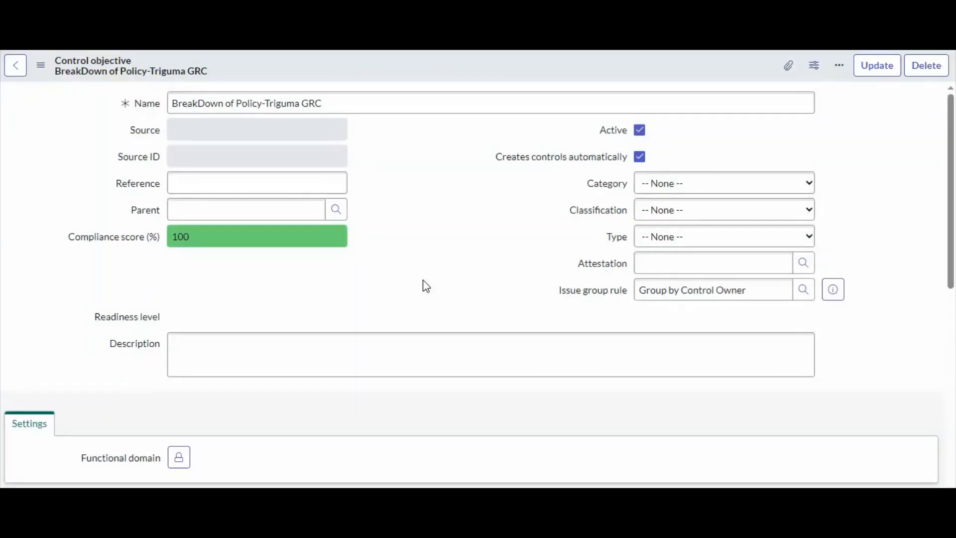
Open control CTRL0021486 from the control objective's Controls related list
{"action": "scroll", "coordinate": [491, 335], "scroll_direction": "down", "scroll_amount": 4}
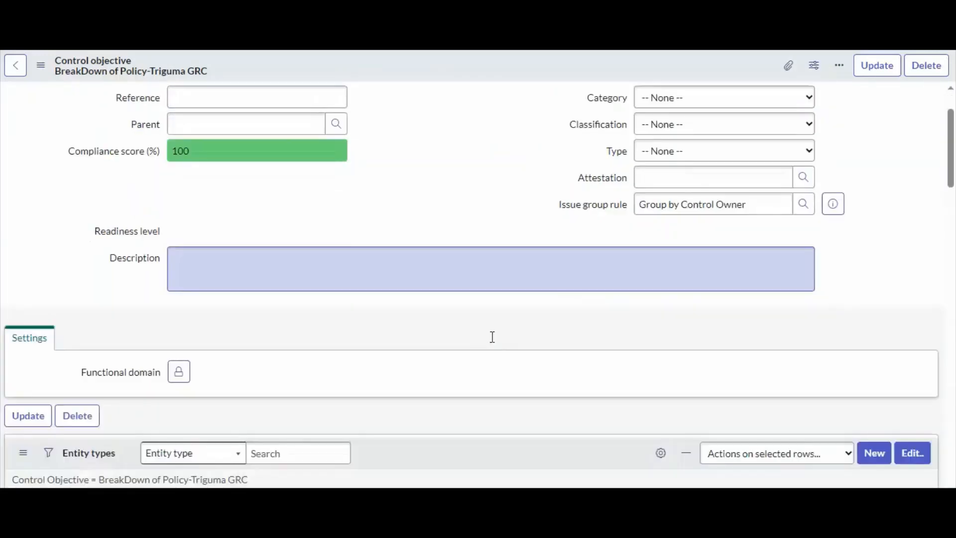
{"action": "scroll", "coordinate": [482, 336], "scroll_direction": "down", "scroll_amount": 5}
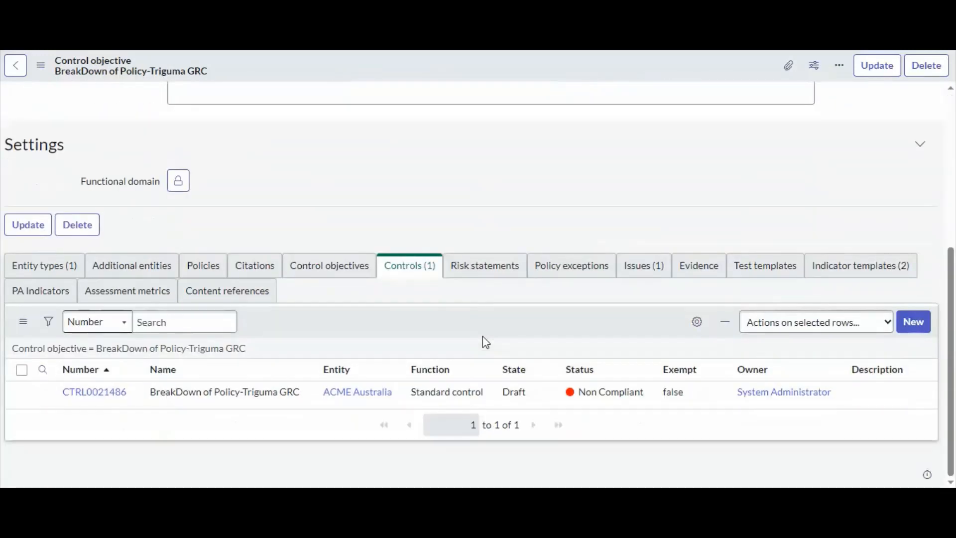
{"action": "left_click_drag", "start_coordinate": [646, 397], "coordinate": [578, 398]}
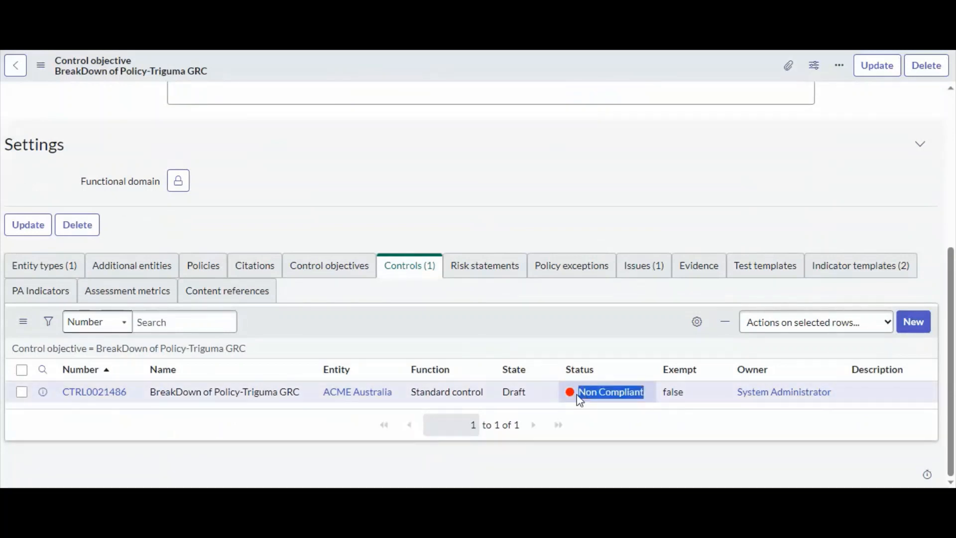
{"action": "left_click", "coordinate": [111, 393]}
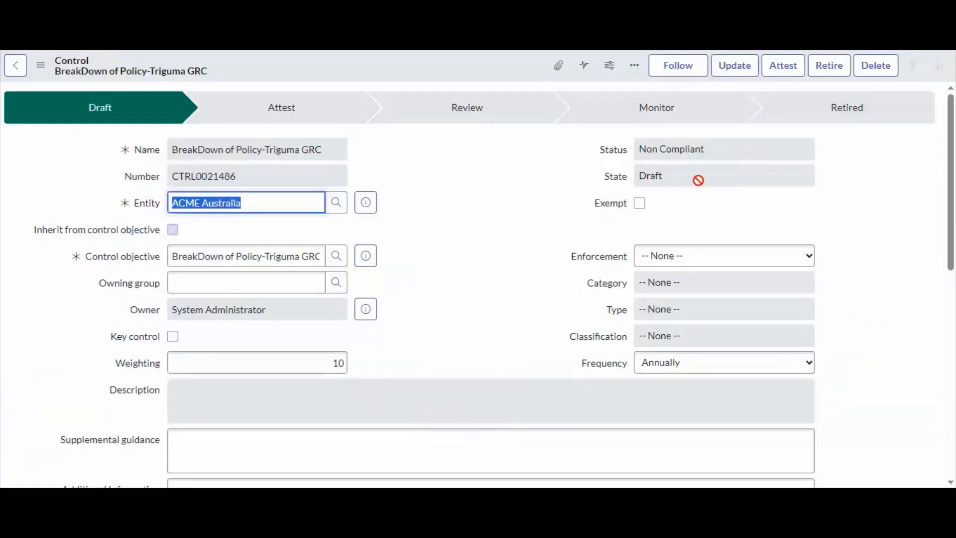
Review the issues listed in the control's Issues related list
{"action": "left_click", "coordinate": [704, 149]}
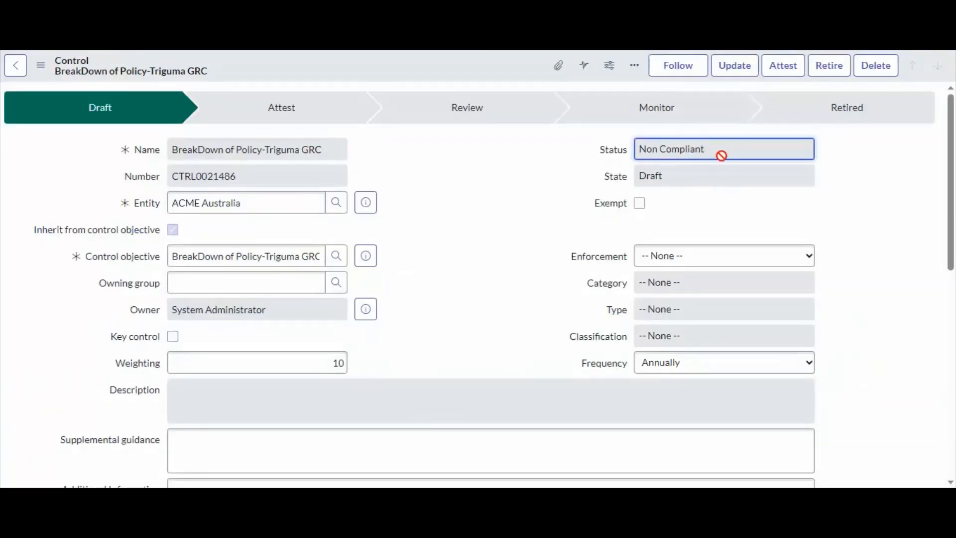
{"action": "scroll", "coordinate": [616, 220], "scroll_direction": "down", "scroll_amount": 10}
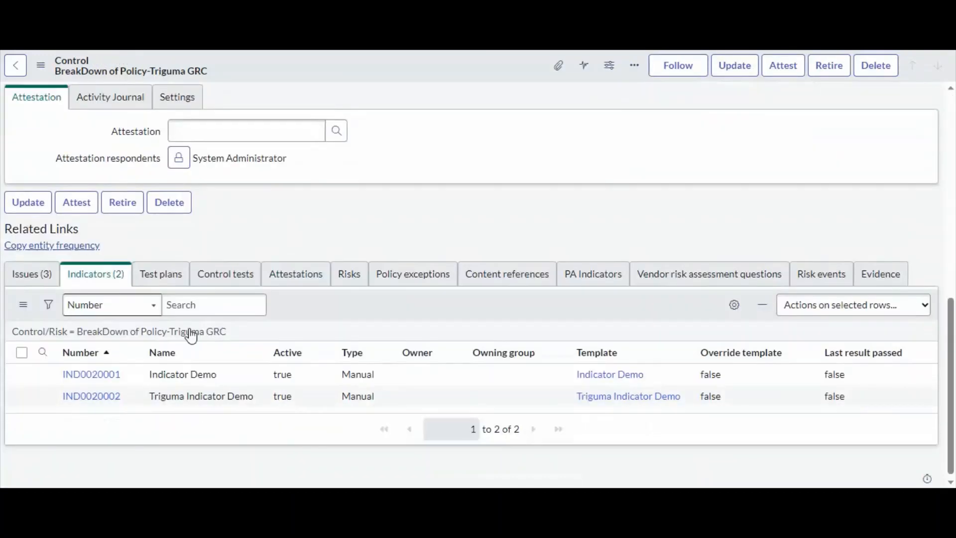
{"action": "left_click", "coordinate": [38, 275]}
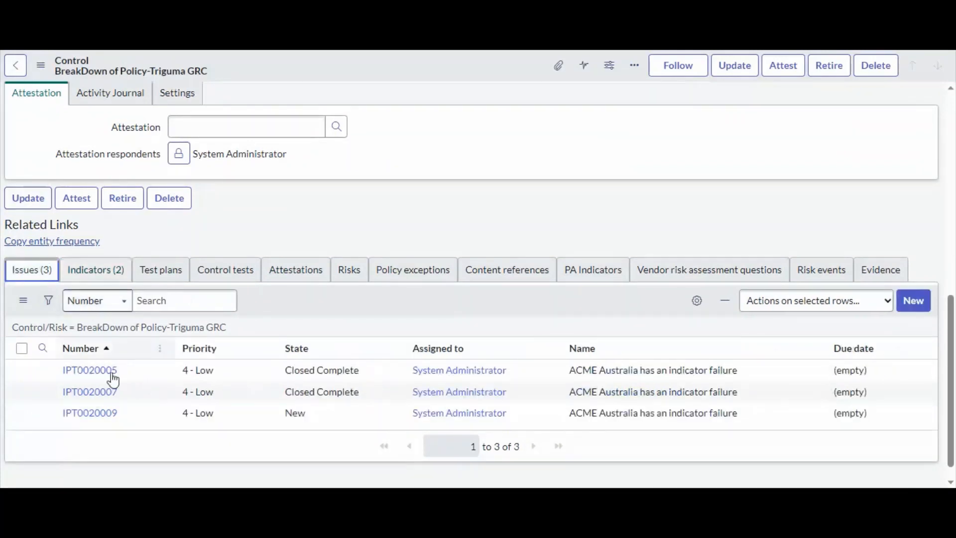
{"action": "double_click", "coordinate": [324, 419]}
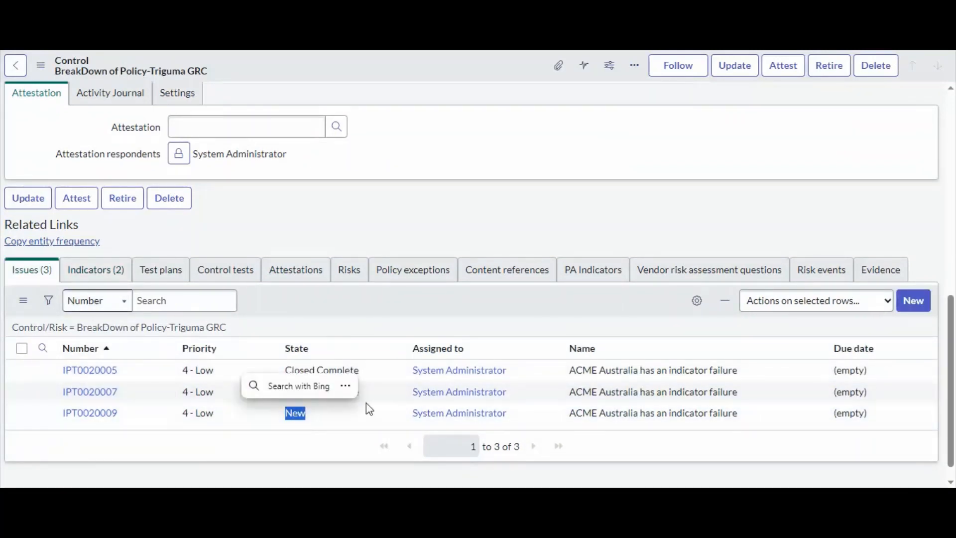
{"action": "left_click_drag", "start_coordinate": [375, 388], "coordinate": [263, 396]}
{"action": "left_click", "coordinate": [345, 299]}
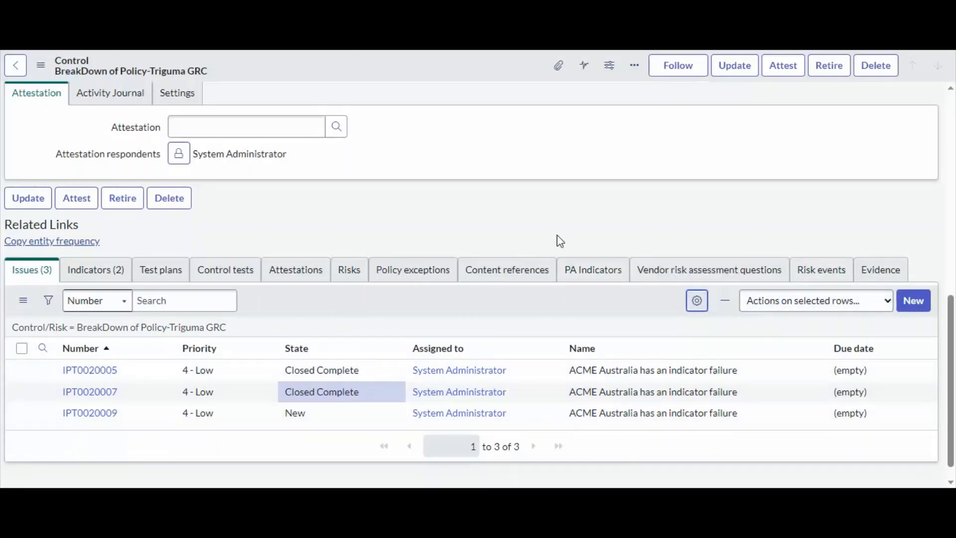
Add the Created and Created by columns to the control's Issues related list
{"action": "left_click", "coordinate": [697, 300]}
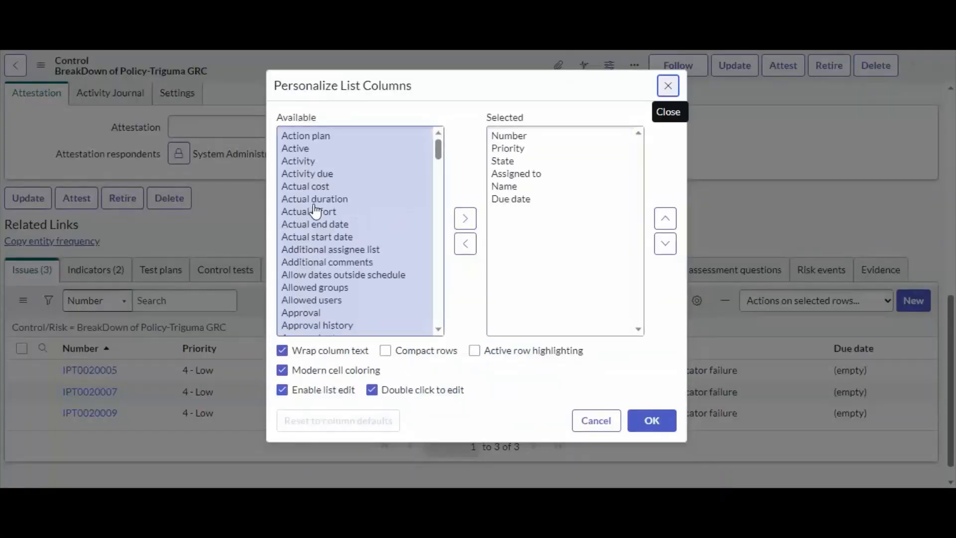
{"action": "left_click", "coordinate": [314, 199]}
{"action": "key", "text": "Down"}
{"action": "key", "text": "Down"}
{"action": "key", "text": "Down"}
{"action": "key", "text": "Down"}
{"action": "key", "text": "Down"}
{"action": "key", "text": "Down"}
{"action": "key", "text": "Down"}
{"action": "key", "text": "Down"}
{"action": "key", "text": "Down"}
{"action": "key", "text": "Down"}
{"action": "key", "text": "Down"}
{"action": "key", "text": "Down"}
{"action": "key", "text": "Down"}
{"action": "key", "text": "Down"}
{"action": "key", "text": "Down"}
{"action": "key", "text": "Down"}
{"action": "key", "text": "Down"}
{"action": "key", "text": "Down"}
{"action": "key", "text": "Down"}
{"action": "key", "text": "Down"}
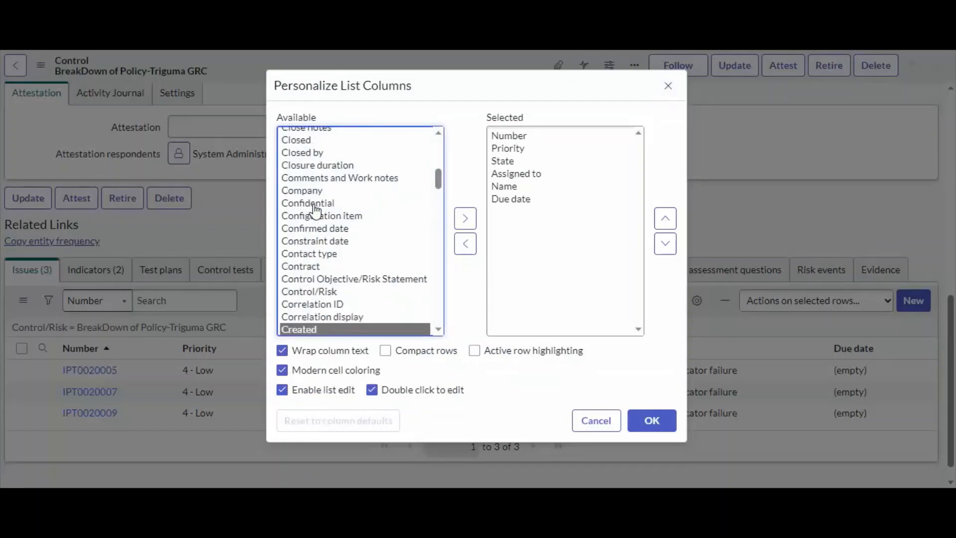
{"action": "scroll", "coordinate": [314, 207], "scroll_direction": "down", "scroll_amount": 1}
{"action": "left_click", "coordinate": [314, 311], "text": "ctrl"}
{"action": "double_click", "coordinate": [484, 208]}
{"action": "left_click", "coordinate": [468, 220]}
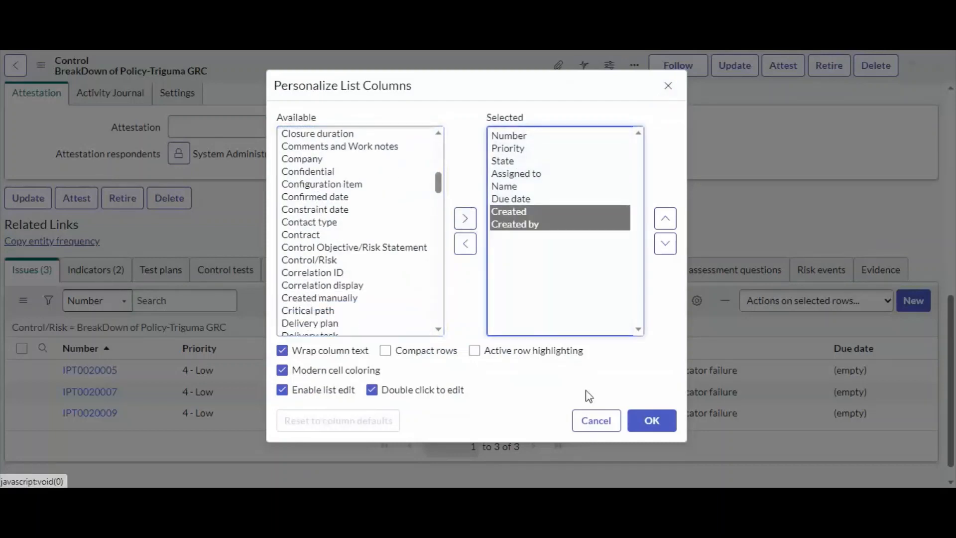
{"action": "left_click", "coordinate": [658, 431]}
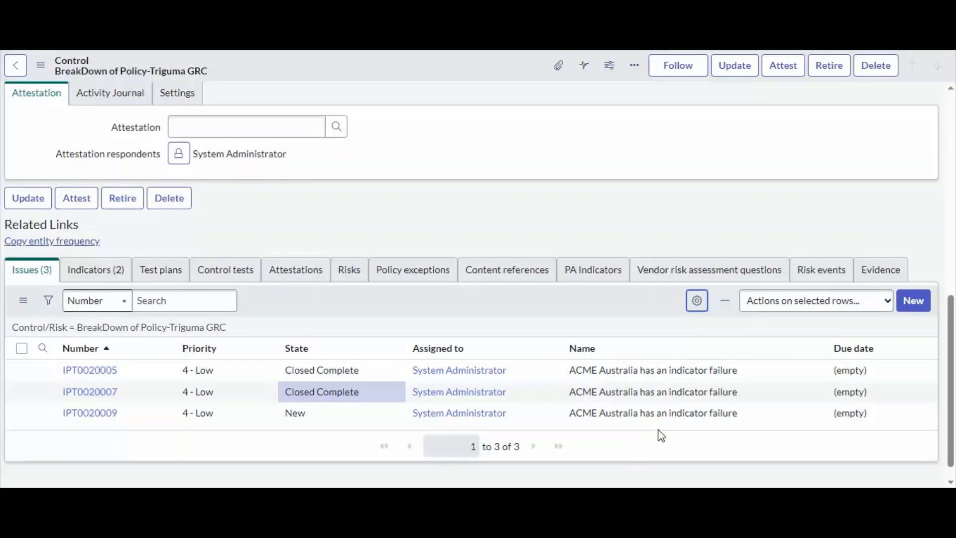
Scroll through the control's related lists to review its issues and indicators
{"action": "scroll", "coordinate": [587, 363], "scroll_direction": "down", "scroll_amount": 9}
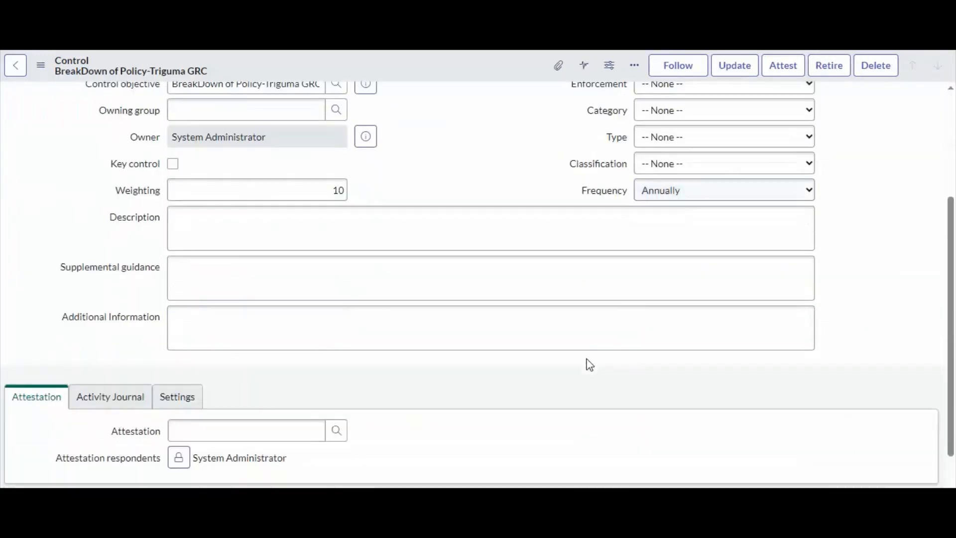
{"action": "scroll", "coordinate": [726, 331], "scroll_direction": "down", "scroll_amount": 18}
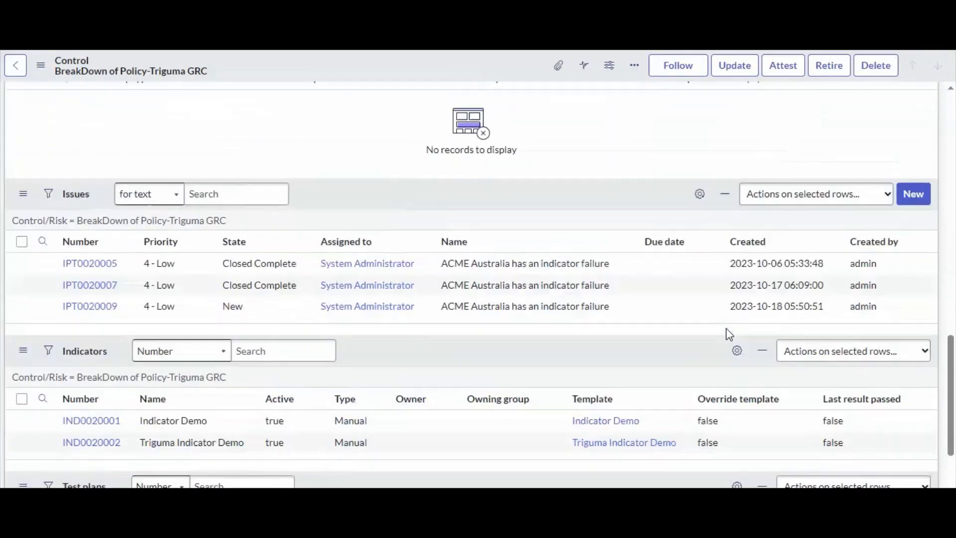
{"action": "scroll", "coordinate": [726, 328], "scroll_direction": "down", "scroll_amount": 12}
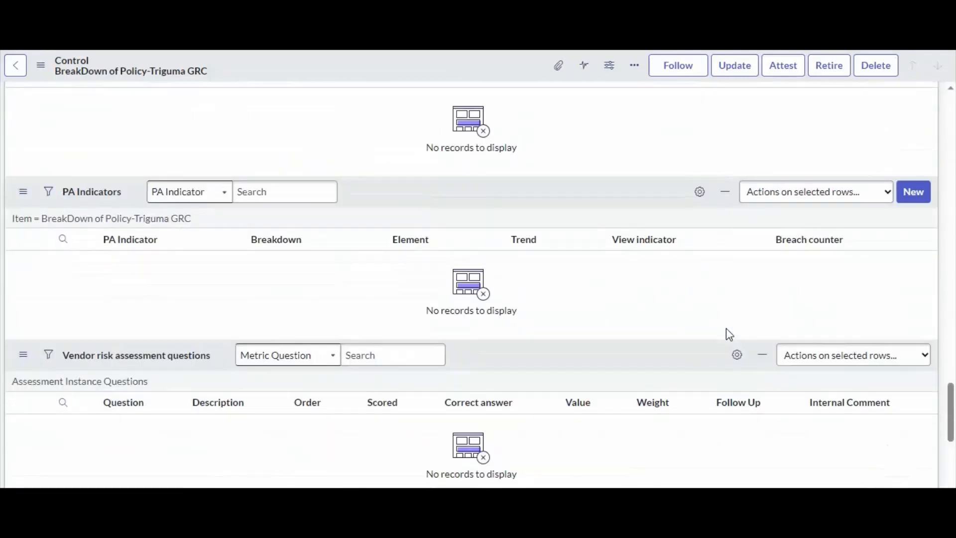
{"action": "scroll", "coordinate": [726, 328], "scroll_direction": "up", "scroll_amount": 8}
{"action": "scroll", "coordinate": [722, 349], "scroll_direction": "down", "scroll_amount": 15}
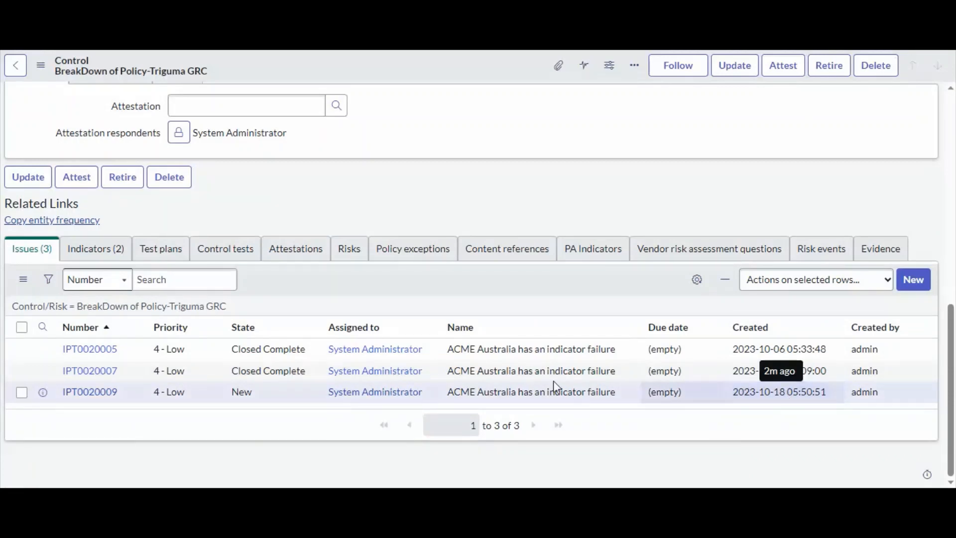
{"action": "scroll", "coordinate": [466, 366], "scroll_direction": "up", "scroll_amount": 10}
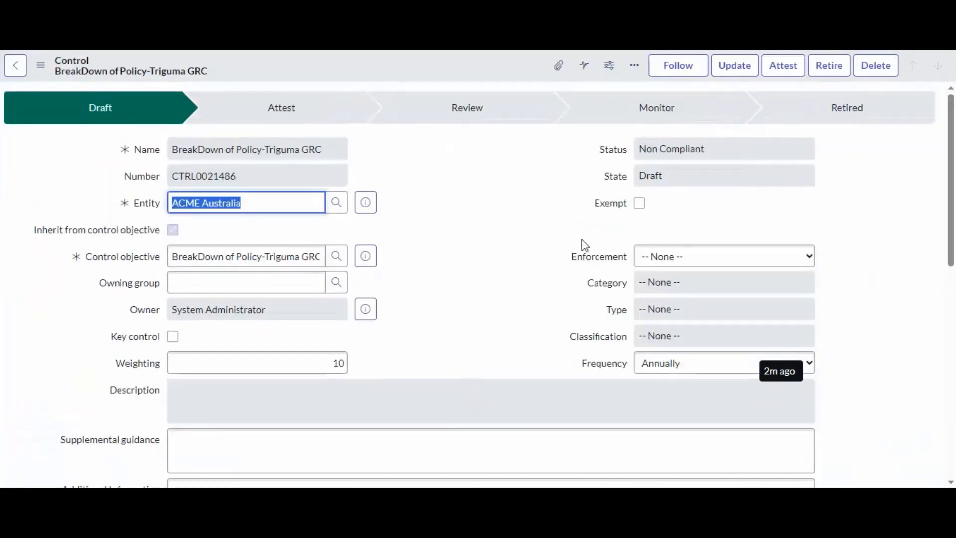
{"action": "left_click", "coordinate": [698, 154]}
{"action": "scroll", "coordinate": [462, 260], "scroll_direction": "down", "scroll_amount": 10}
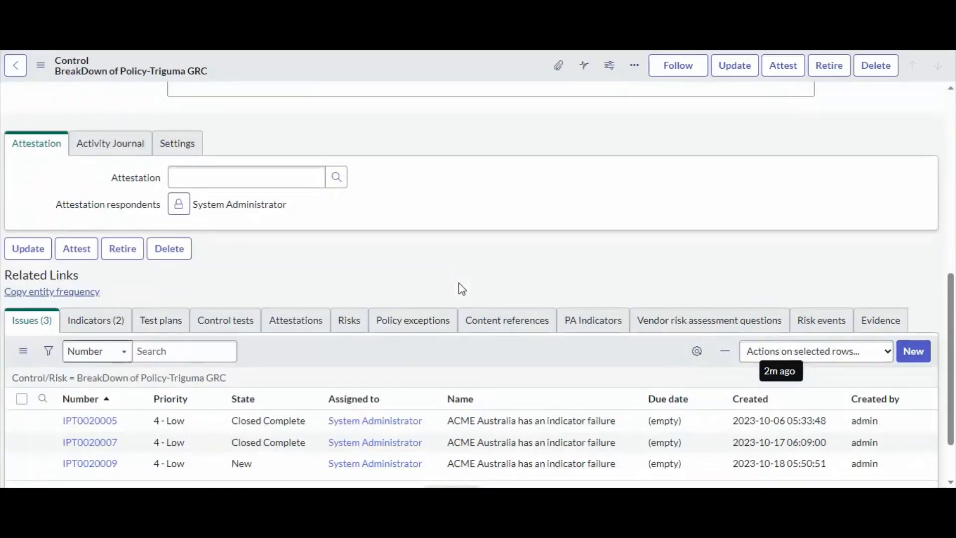
Open issue IPT0020009 and set its State to Closed Complete
{"action": "left_click", "coordinate": [90, 392]}
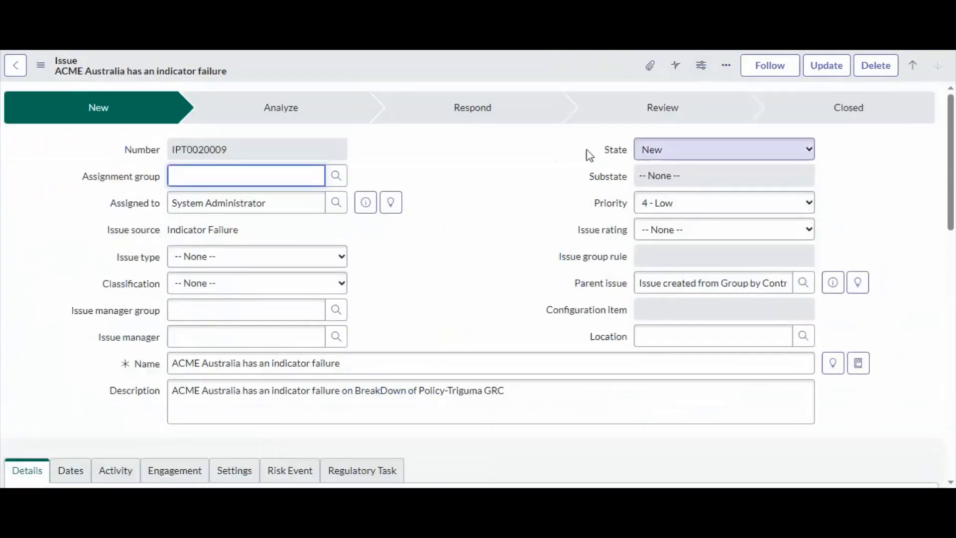
{"action": "left_click", "coordinate": [450, 189]}
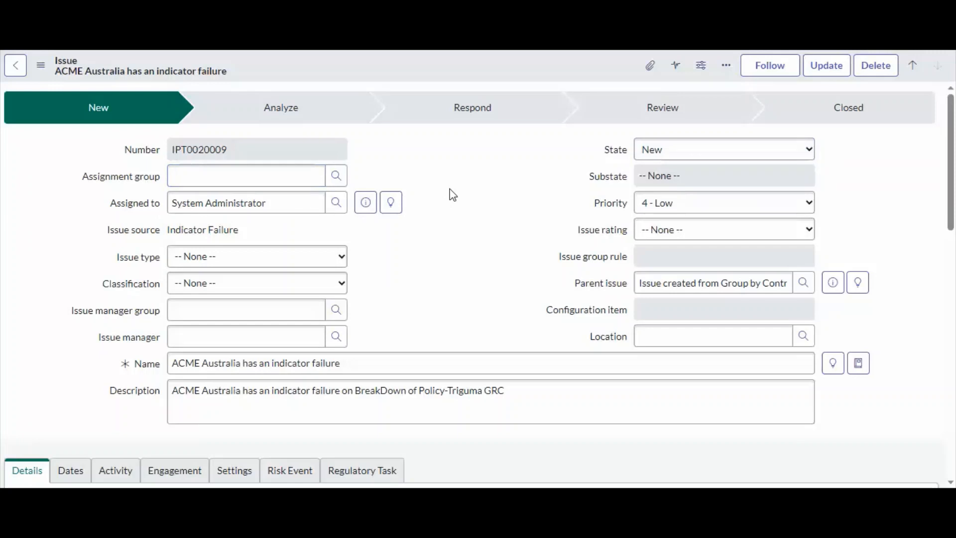
{"action": "left_click", "coordinate": [663, 152]}
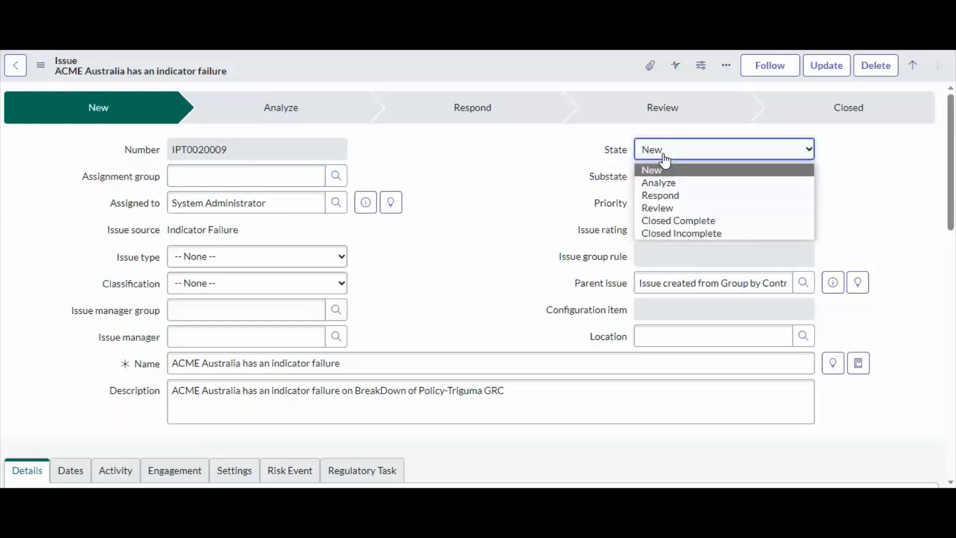
{"action": "left_click", "coordinate": [672, 222]}
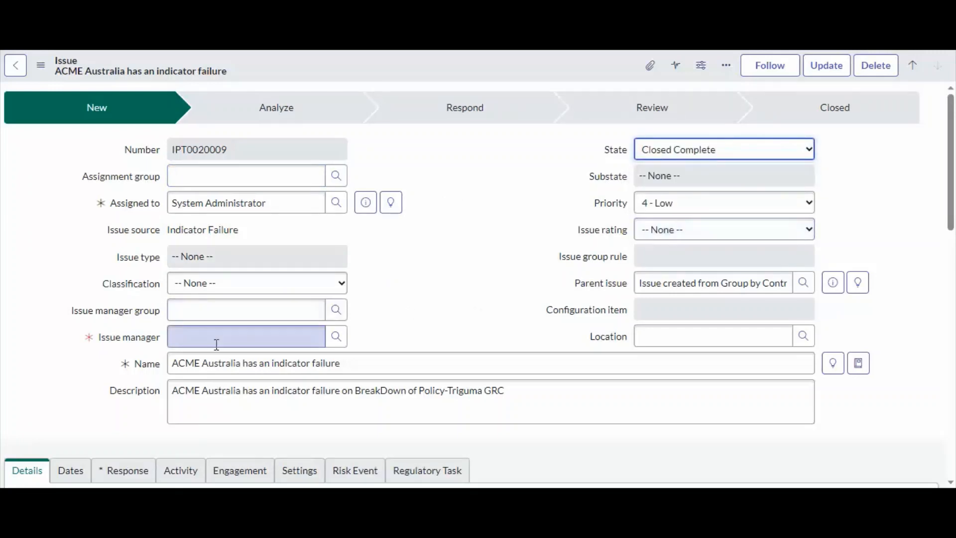
Pick a user as the issue manager and set the issue's Response to Remediate
{"action": "left_click", "coordinate": [336, 336]}
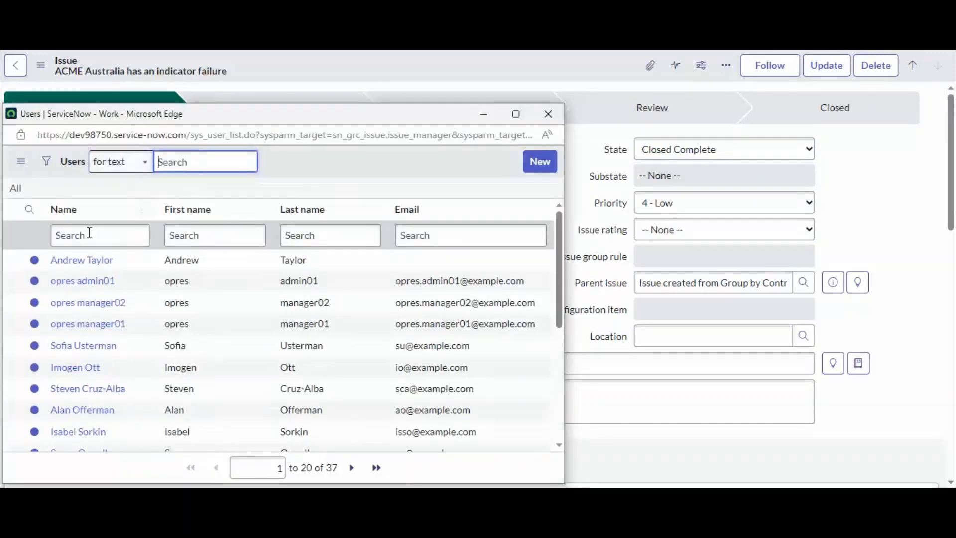
{"action": "left_click", "coordinate": [80, 259]}
{"action": "scroll", "coordinate": [411, 240], "scroll_direction": "down", "scroll_amount": 6}
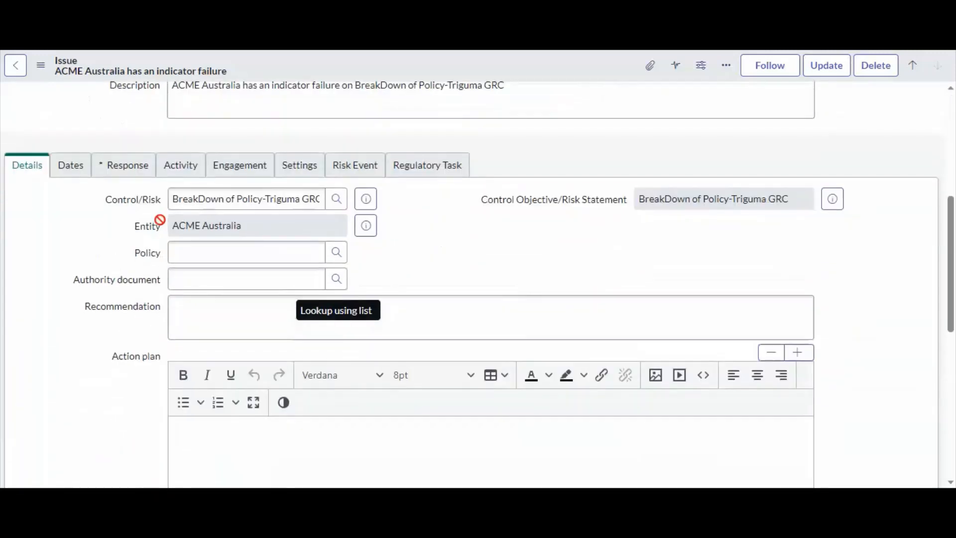
{"action": "left_click", "coordinate": [115, 161]}
{"action": "left_click", "coordinate": [235, 213]}
{"action": "left_click", "coordinate": [213, 231]}
Enter Passes as the response explanation and save the closed issue
{"action": "left_click", "coordinate": [215, 237]}
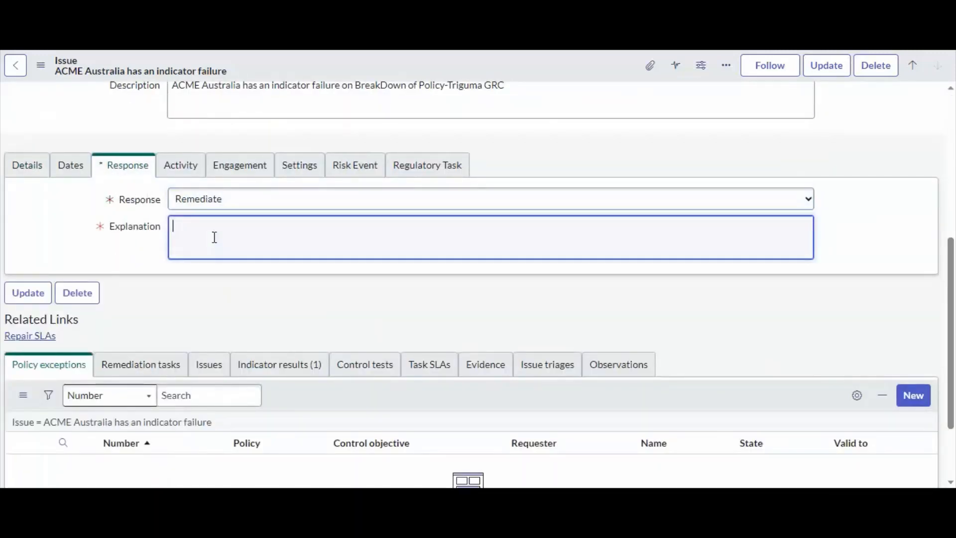
{"action": "type", "text": "Passes"}
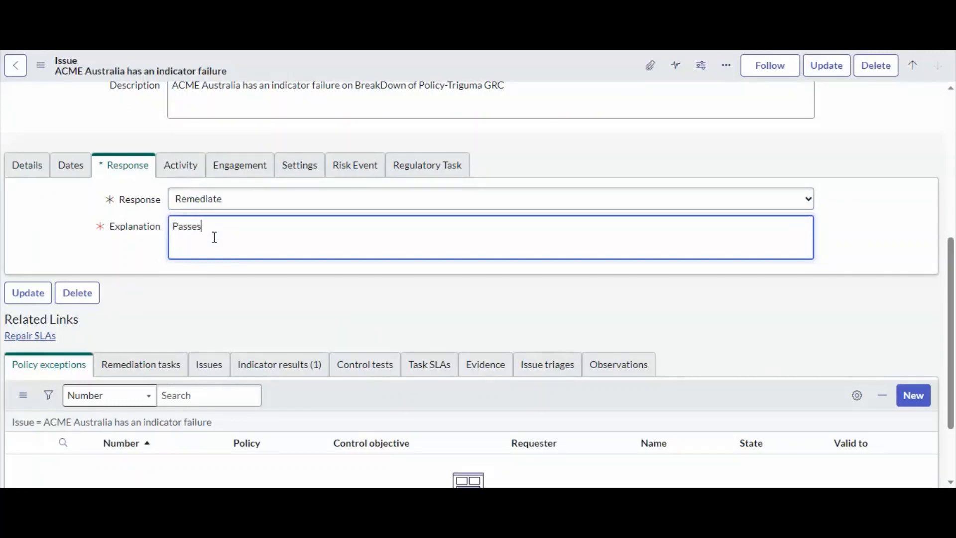
{"action": "scroll", "coordinate": [214, 237], "scroll_direction": "up", "scroll_amount": 6}
{"action": "scroll", "coordinate": [215, 241], "scroll_direction": "down", "scroll_amount": 6}
{"action": "scroll", "coordinate": [247, 249], "scroll_direction": "up", "scroll_amount": 6}
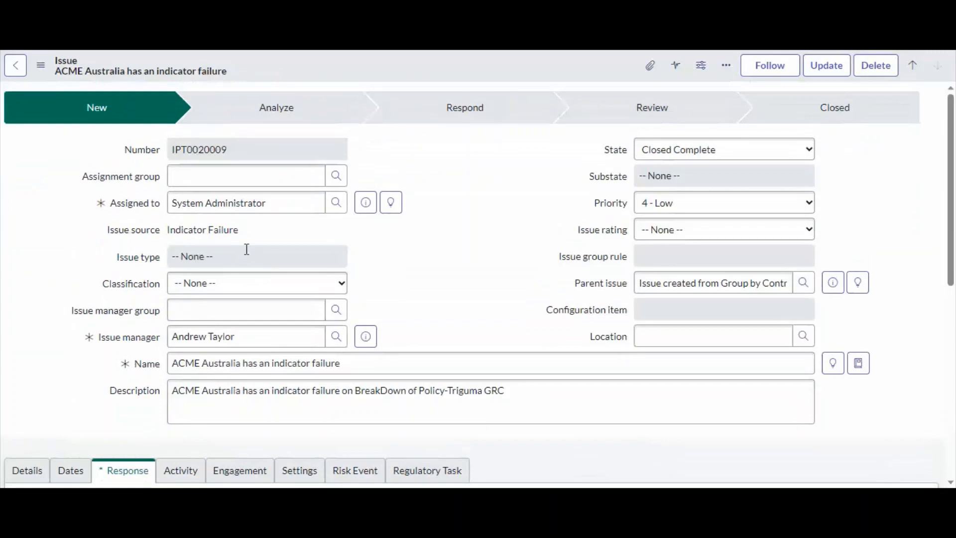
{"action": "right_click", "coordinate": [461, 65]}
{"action": "left_click", "coordinate": [474, 78]}
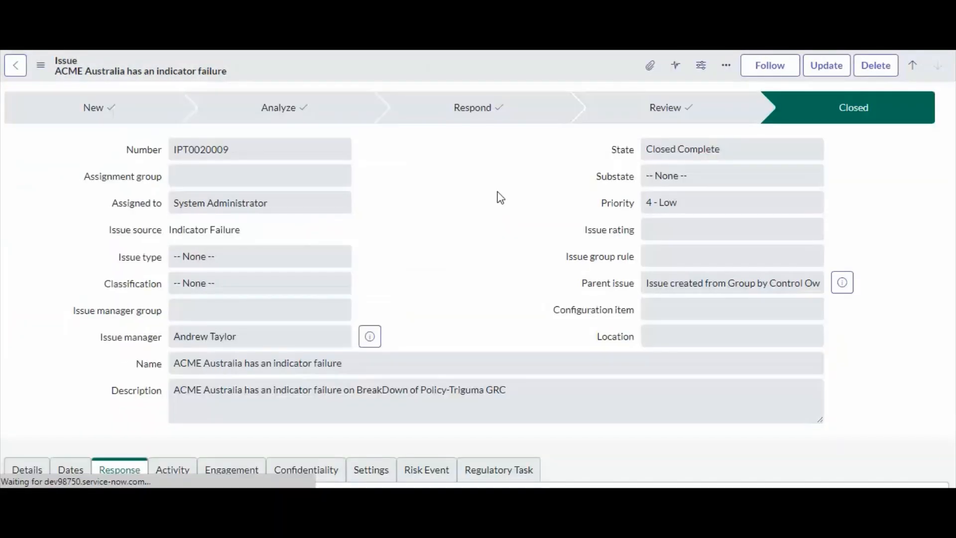
{"action": "left_click", "coordinate": [668, 149]}
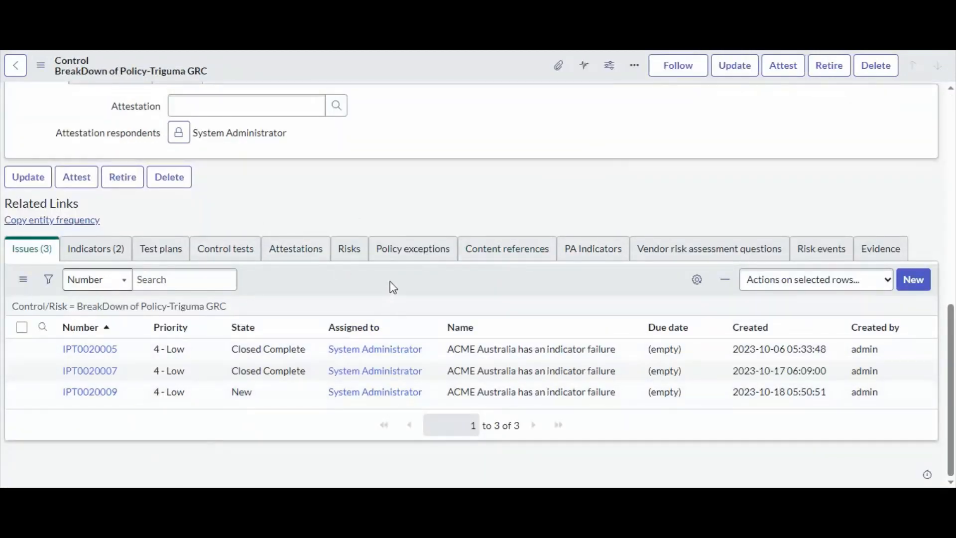
Refresh the control's Issues list and review the issue states and the control's Status
{"action": "scroll", "coordinate": [389, 281], "scroll_direction": "up", "scroll_amount": 10}
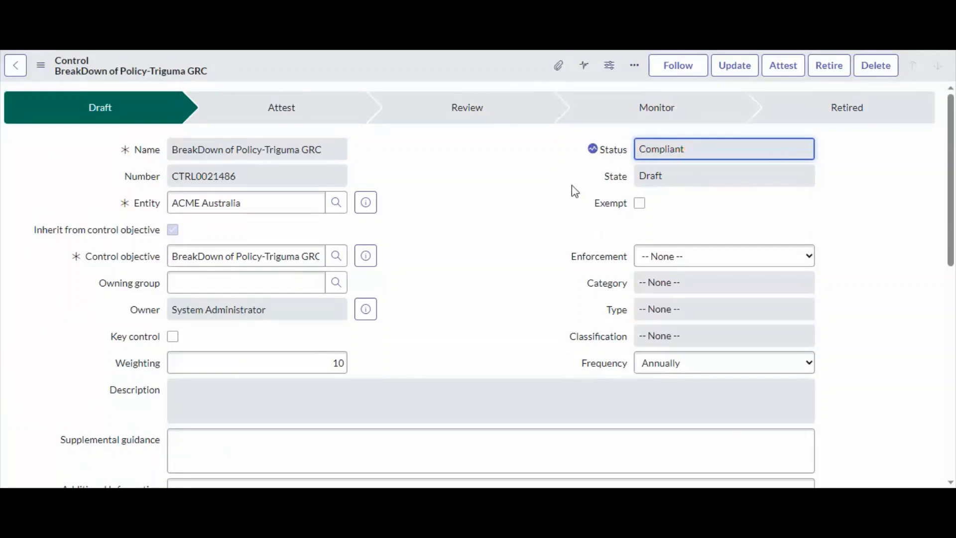
{"action": "scroll", "coordinate": [558, 209], "scroll_direction": "down", "scroll_amount": 10}
{"action": "scroll", "coordinate": [543, 224], "scroll_direction": "down", "scroll_amount": 2}
{"action": "right_click", "coordinate": [380, 273]}
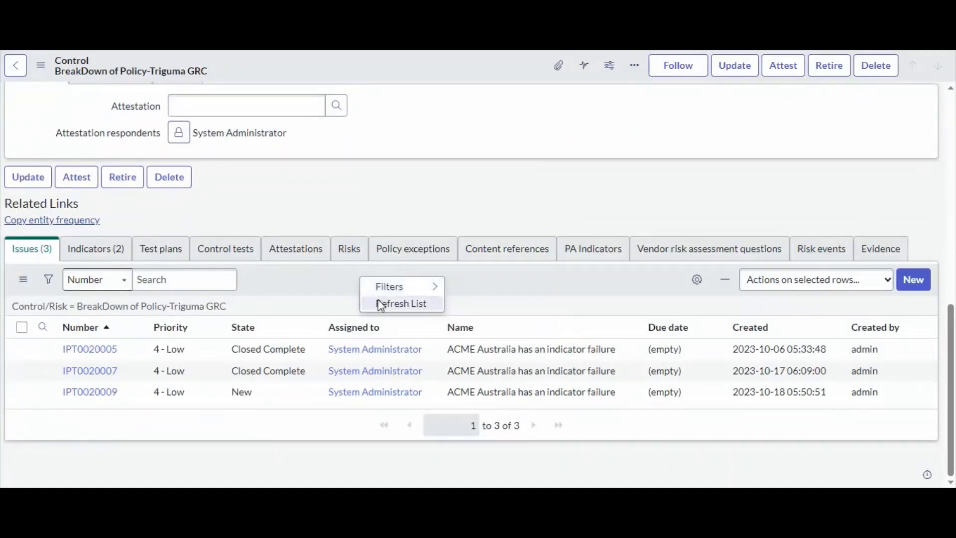
{"action": "left_click", "coordinate": [380, 301]}
{"action": "left_click_drag", "start_coordinate": [300, 395], "coordinate": [250, 393]}
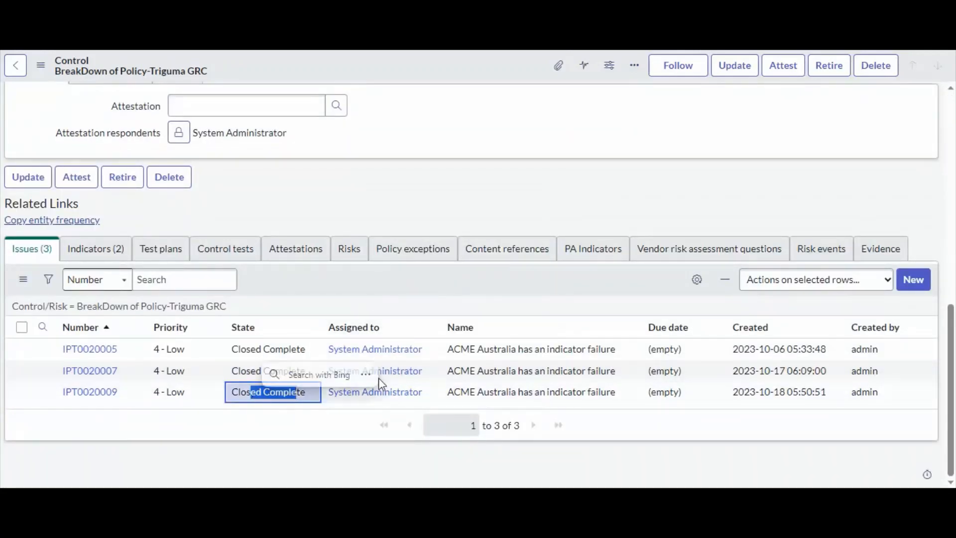
{"action": "scroll", "coordinate": [500, 335], "scroll_direction": "up", "scroll_amount": 8}
{"action": "scroll", "coordinate": [502, 340], "scroll_direction": "up", "scroll_amount": 2}
{"action": "left_click", "coordinate": [711, 151]}
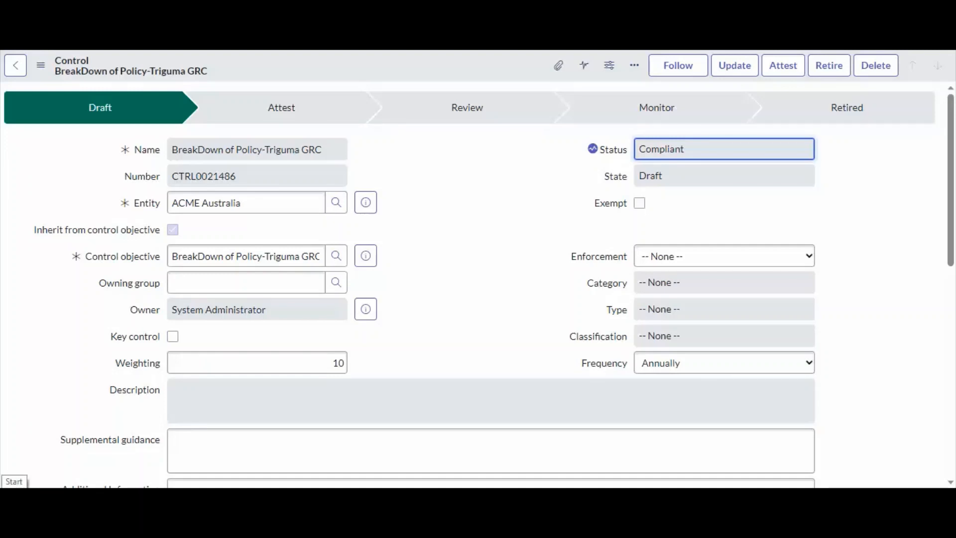
Switch to Paint by searching for it from the Start menu
{"action": "left_click", "coordinate": [14, 485]}
{"action": "type", "text": "pai"}
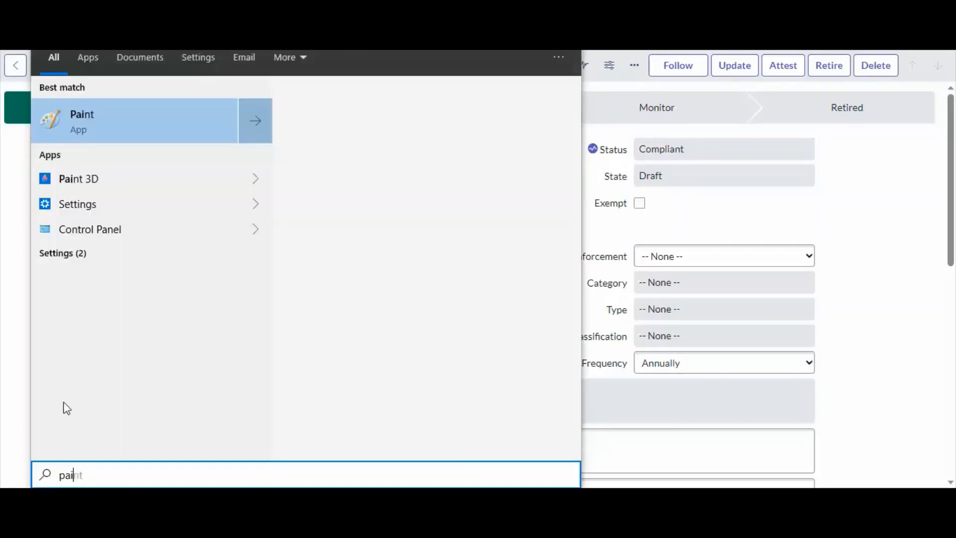
{"action": "left_click", "coordinate": [115, 124]}
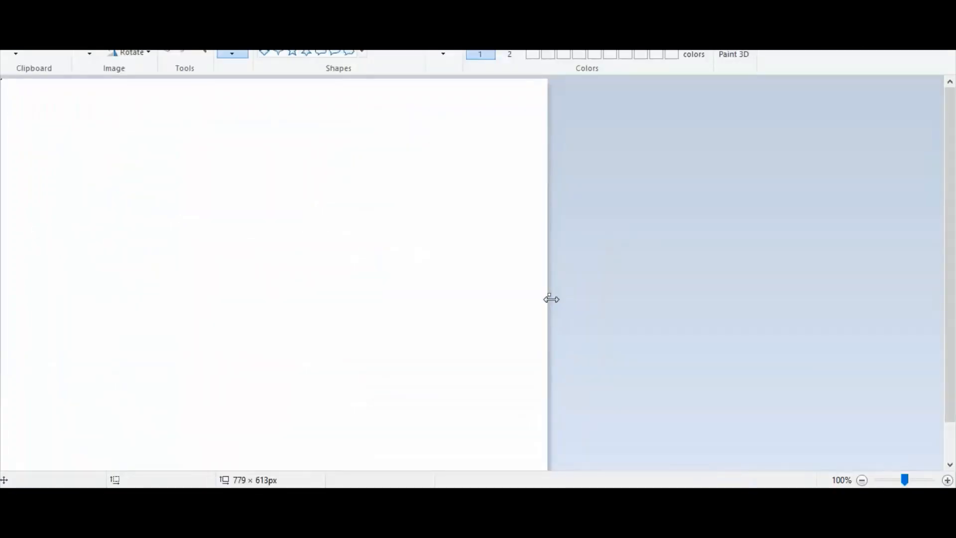
{"action": "left_click_drag", "start_coordinate": [551, 298], "coordinate": [885, 295]}
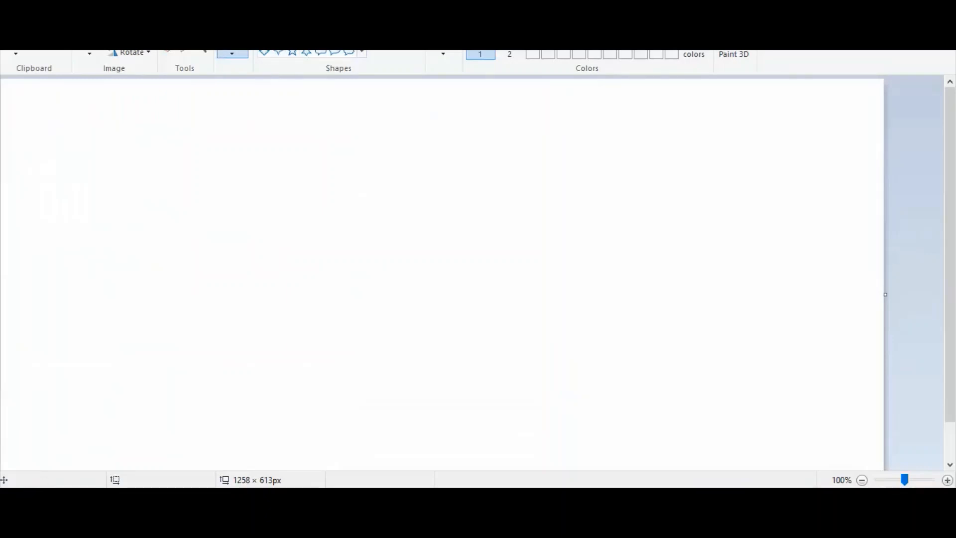
Write Policy near the top of the canvas and draw a rectangle around it
{"action": "left_click", "coordinate": [309, 99]}
{"action": "type", "text": "Pol"}
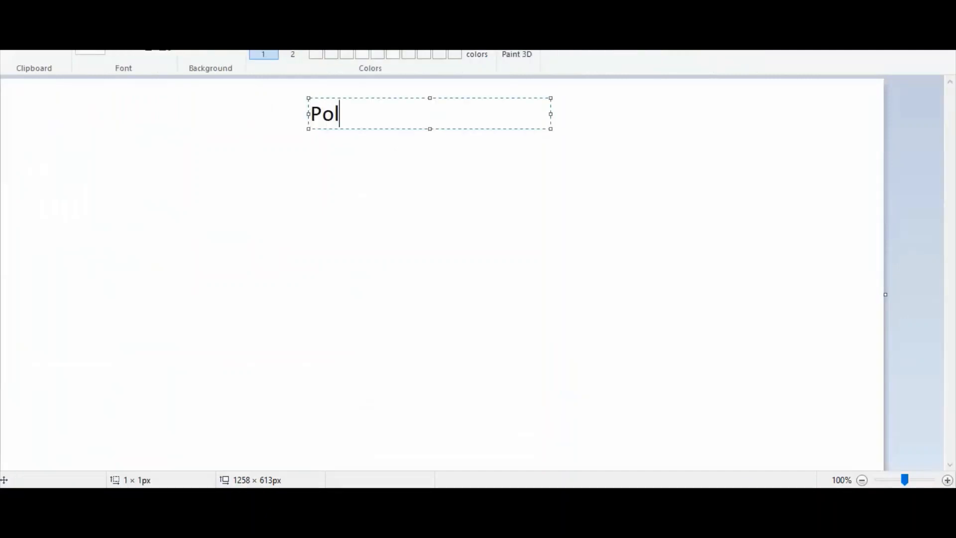
{"action": "type", "text": "icy"}
{"action": "left_click", "coordinate": [318, 181]}
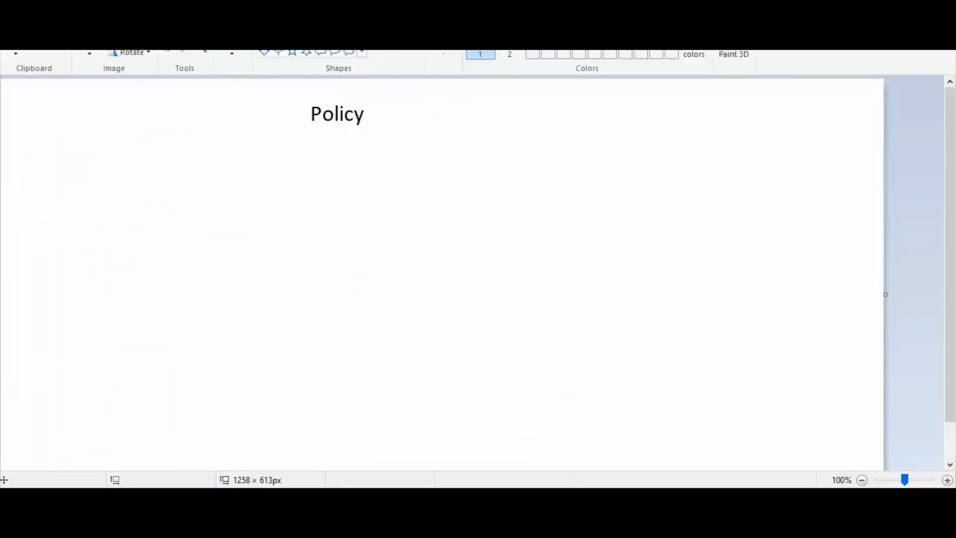
{"action": "left_click_drag", "start_coordinate": [294, 97], "coordinate": [376, 135]}
{"action": "key", "text": "ctrl+z"}
{"action": "left_click_drag", "start_coordinate": [294, 98], "coordinate": [381, 133]}
{"action": "left_click", "coordinate": [431, 153]}
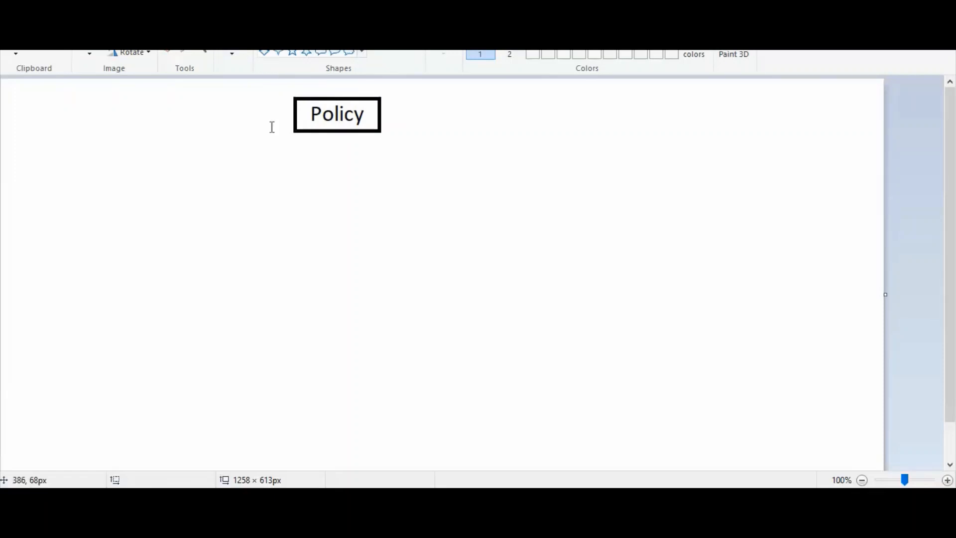
Write Control Objective below Policy and enclose it in a rectangle
{"action": "left_click", "coordinate": [255, 170]}
{"action": "type", "text": "Con"}
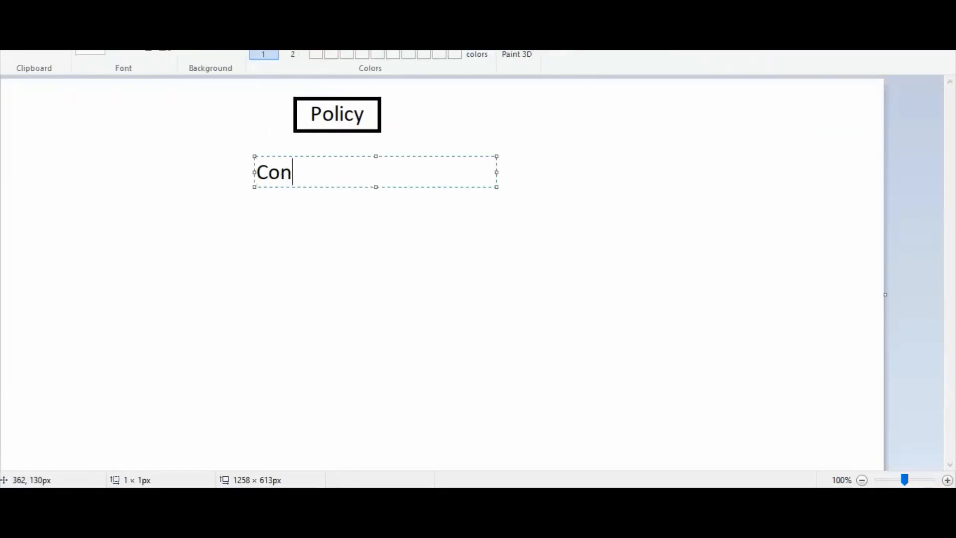
{"action": "type", "text": "trol Objective"}
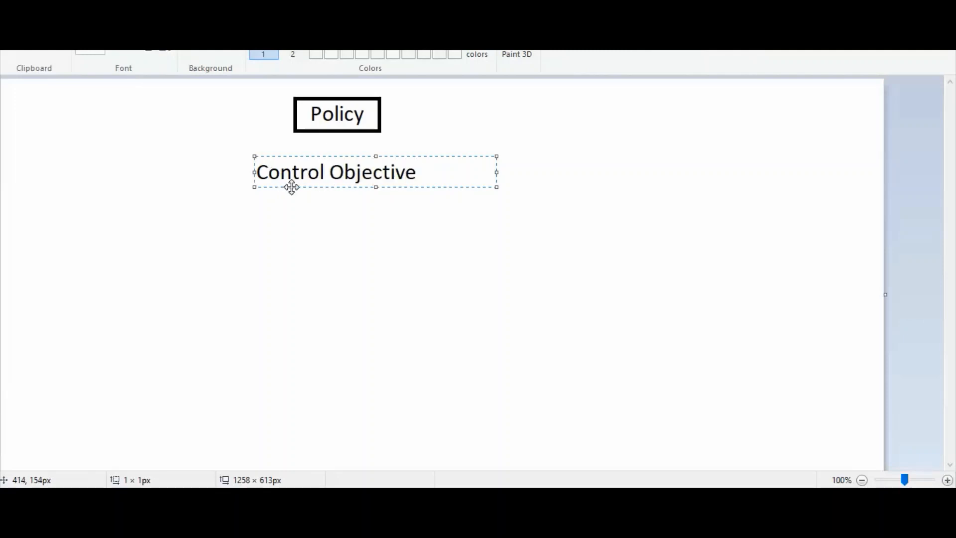
{"action": "left_click", "coordinate": [297, 252]}
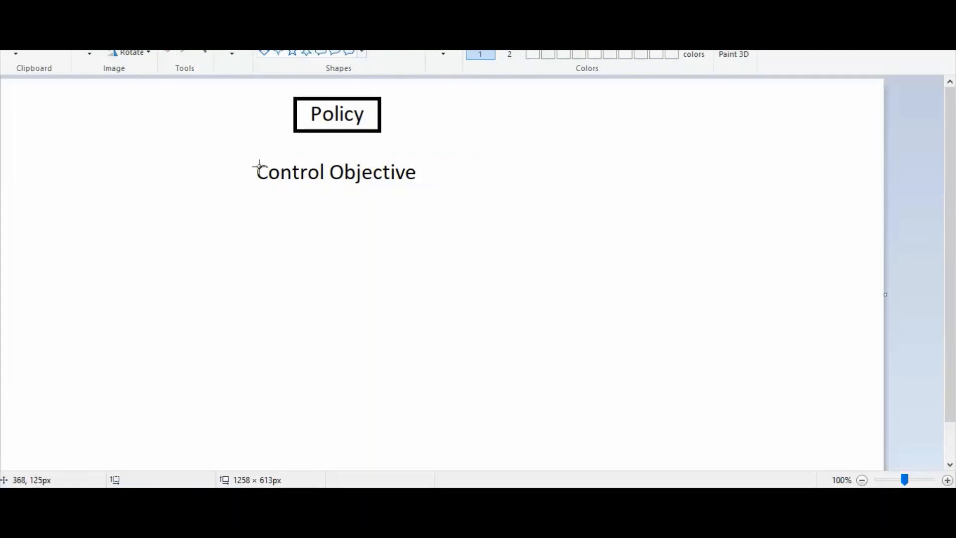
{"action": "left_click_drag", "start_coordinate": [244, 155], "coordinate": [427, 192]}
{"action": "left_click", "coordinate": [497, 203]}
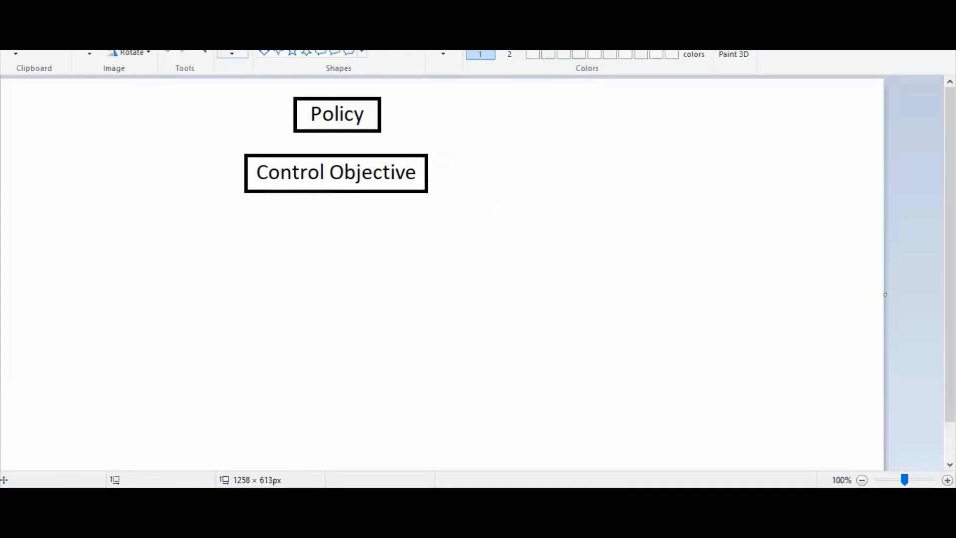
Write Control below Control Objective and enclose it in a rectangle
{"action": "left_click", "coordinate": [293, 209]}
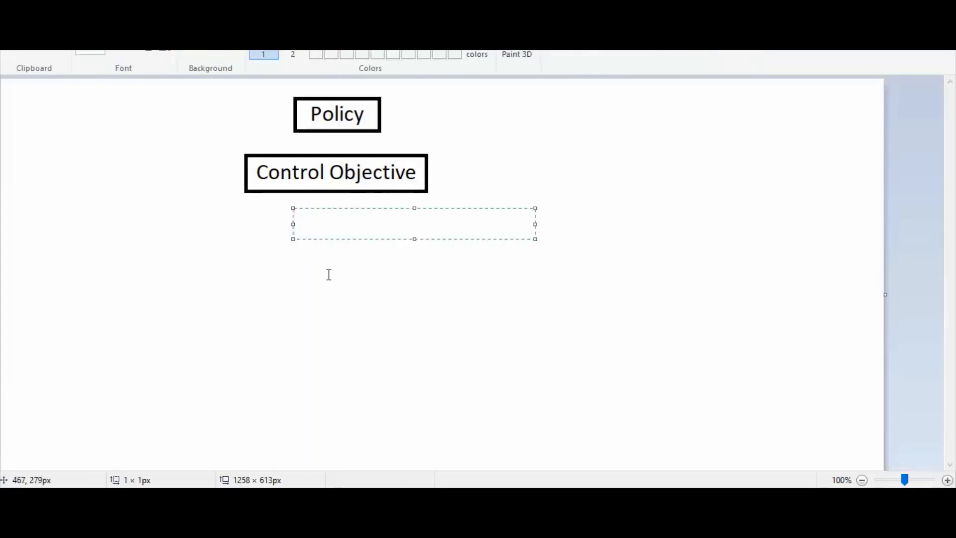
{"action": "type", "text": "Control"}
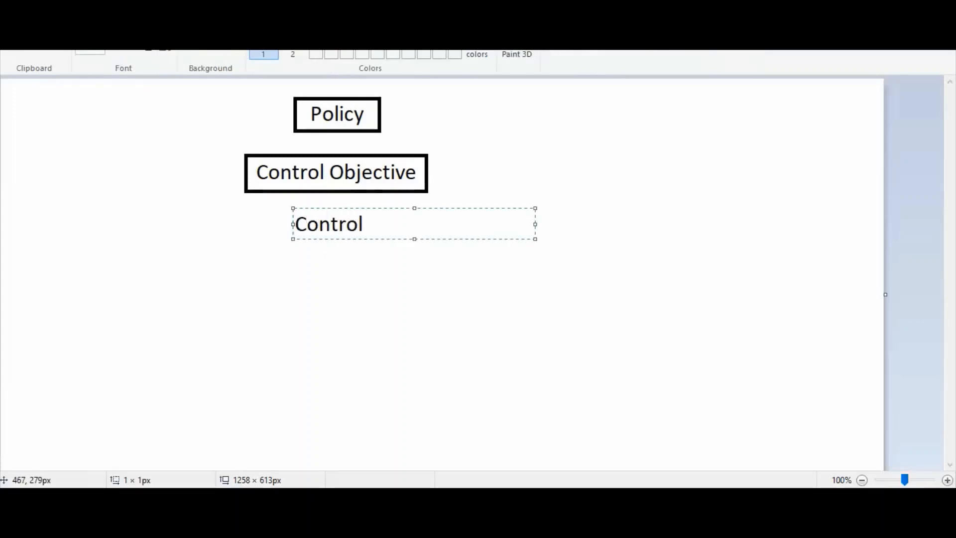
{"action": "left_click", "coordinate": [319, 316]}
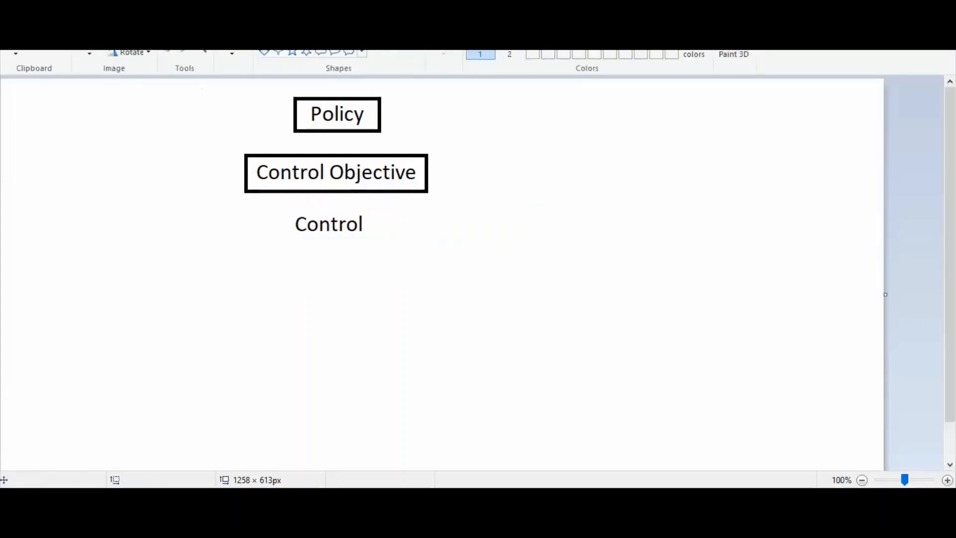
{"action": "mouse_move", "coordinate": [282, 208]}
{"action": "left_mouse_down"}
{"action": "mouse_move", "coordinate": [361, 230]}
{"action": "mouse_move", "coordinate": [372, 244]}
{"action": "left_mouse_up"}
{"action": "left_click", "coordinate": [338, 269]}
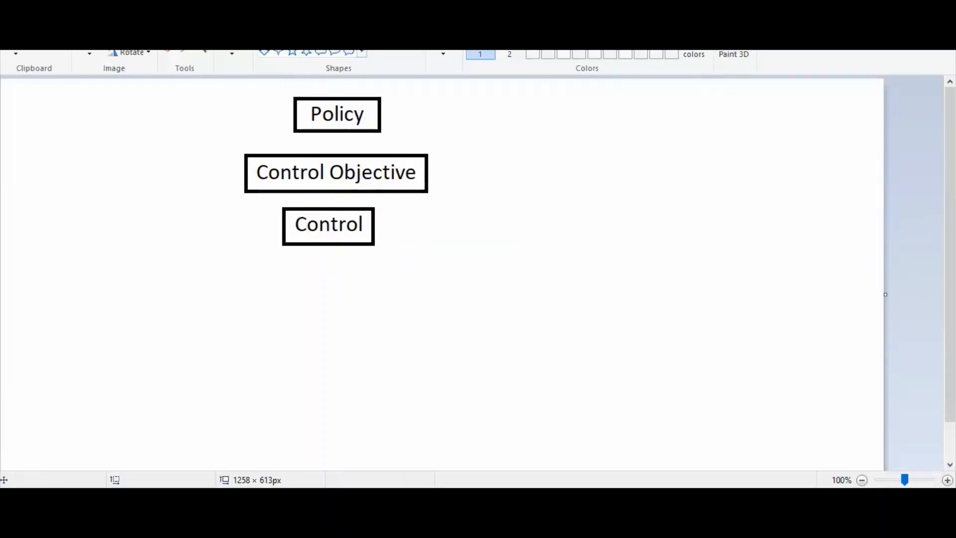
Add the text Monitor by Indicator beside Control and draw an ellipse around it
{"action": "left_click", "coordinate": [201, 32]}
{"action": "left_click", "coordinate": [326, 291]}
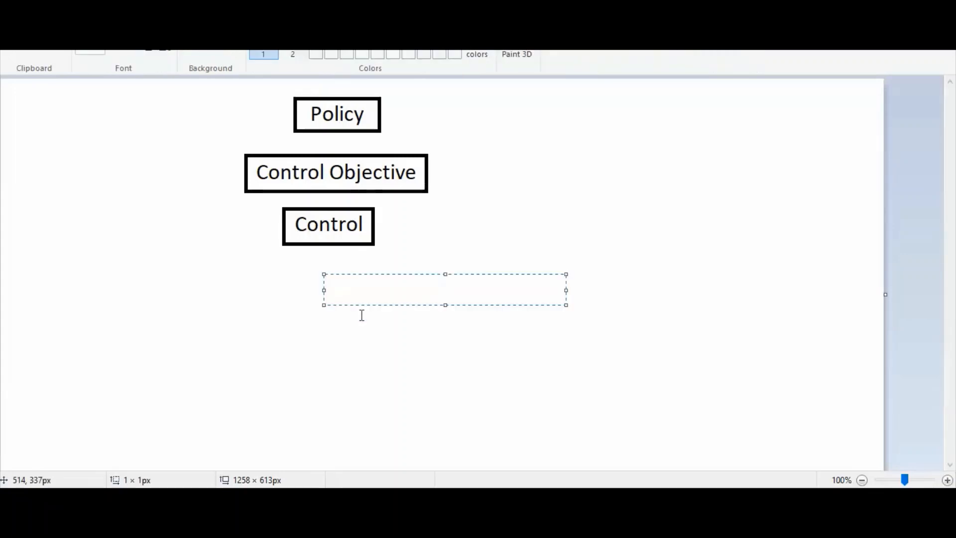
{"action": "type", "text": "Monitor"}
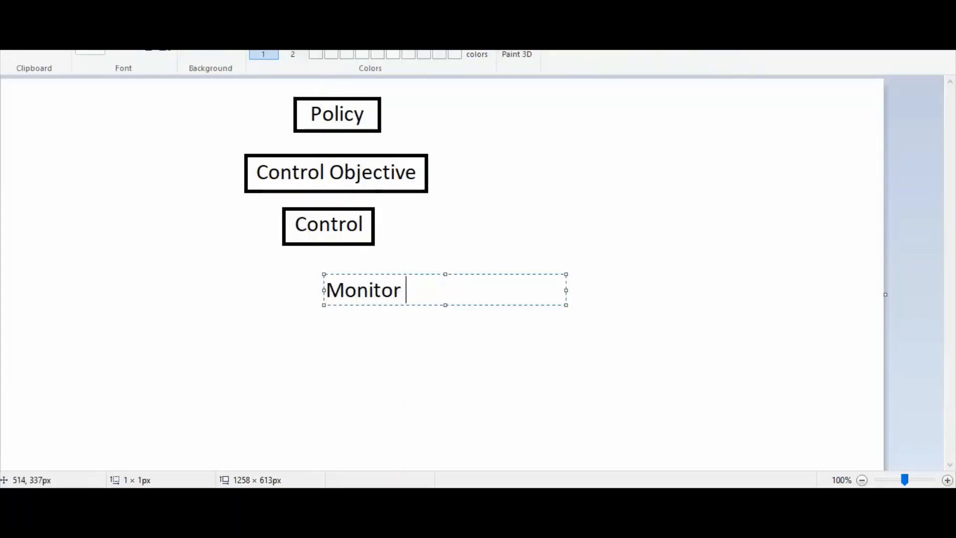
{"action": "type", "text": " by Indicator"}
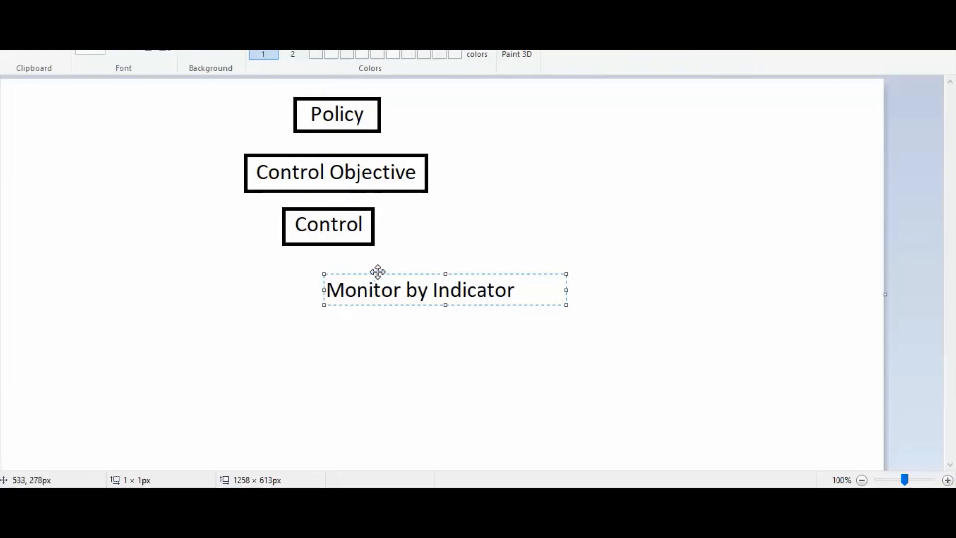
{"action": "left_click_drag", "start_coordinate": [377, 274], "coordinate": [506, 218]}
{"action": "left_click", "coordinate": [499, 314]}
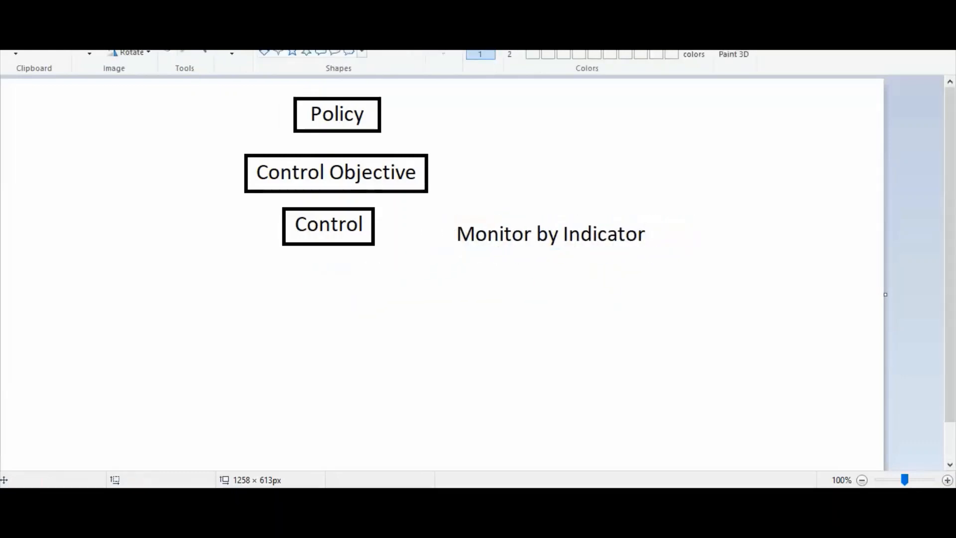
{"action": "left_click_drag", "start_coordinate": [441, 203], "coordinate": [657, 264]}
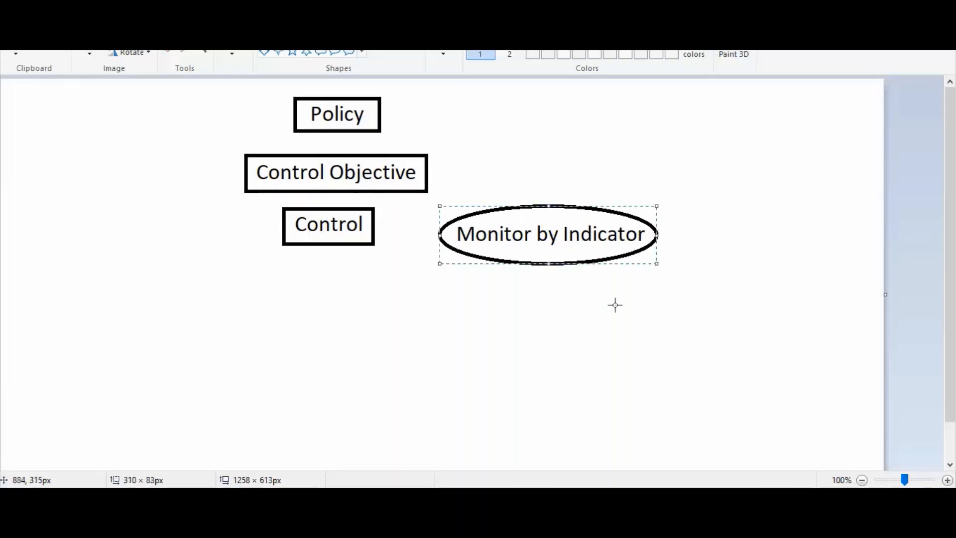
Start a text note under Control reading If control is in Complain
{"action": "left_click", "coordinate": [203, 35]}
{"action": "left_click", "coordinate": [184, 269]}
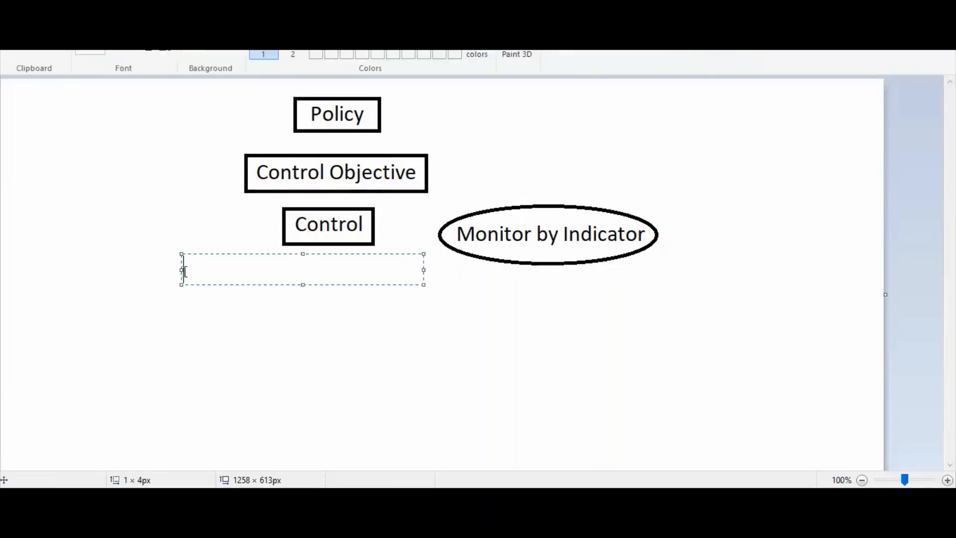
{"action": "type", "text": "If control is"}
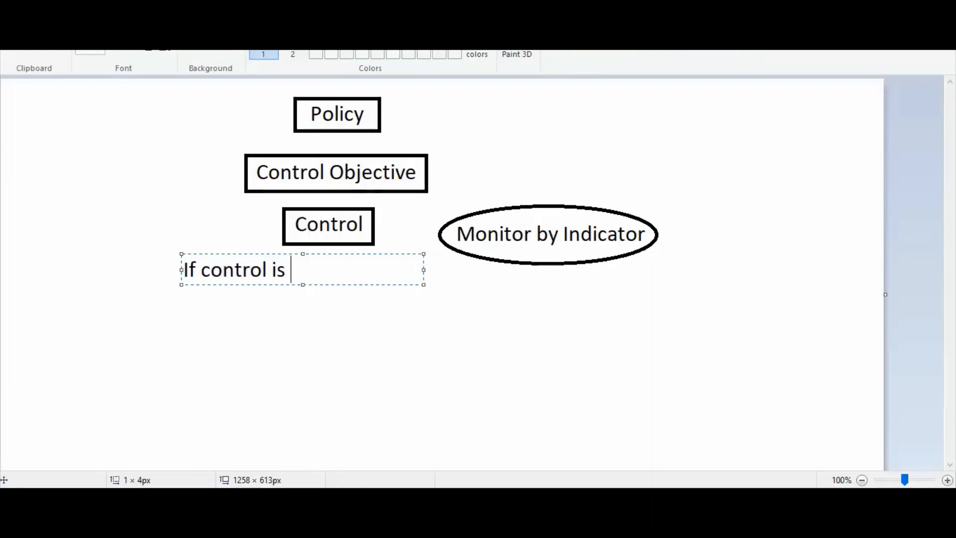
{"action": "type", "text": " in Complain"}
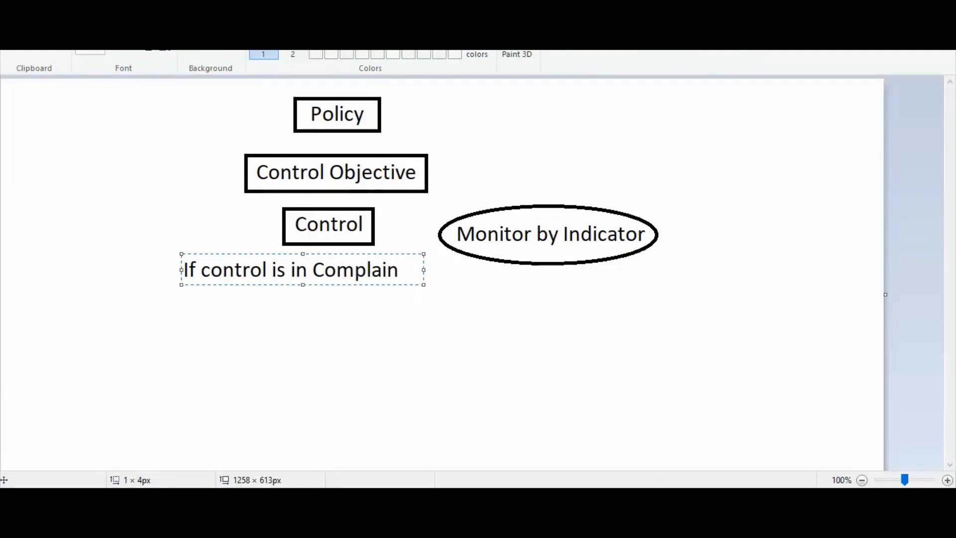